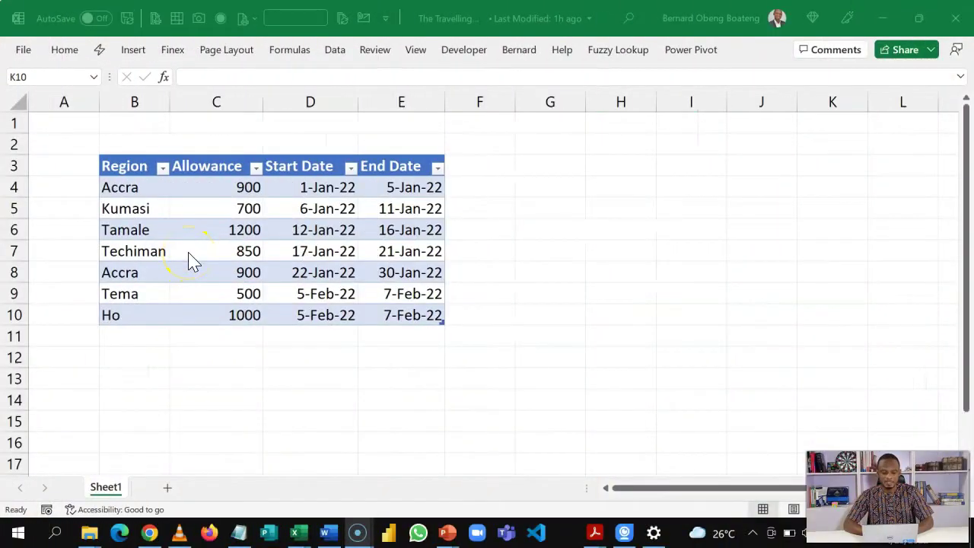
- Review the first Accra trip (900 allowance, start and end dates) and the Kumasi, Tamale and Techiman rows
click(149, 190)
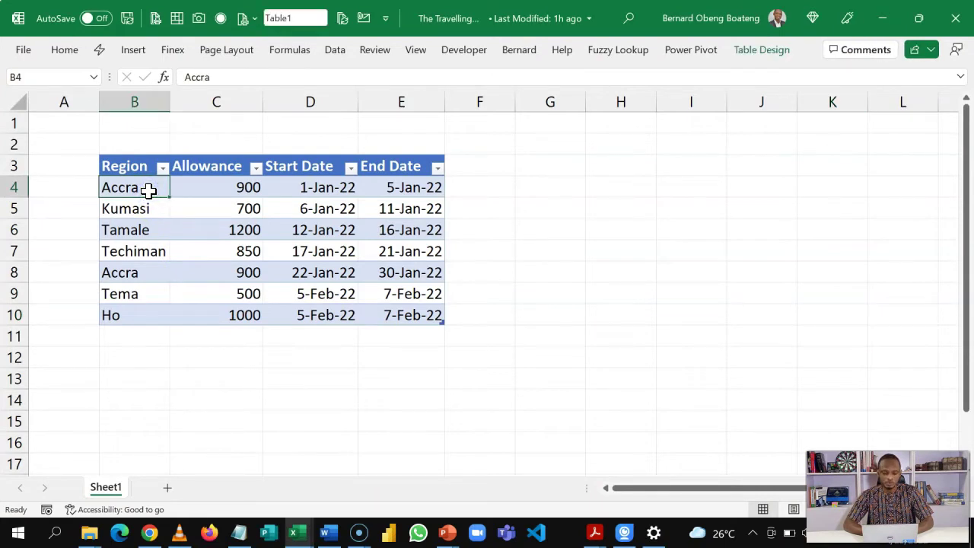
click(194, 190)
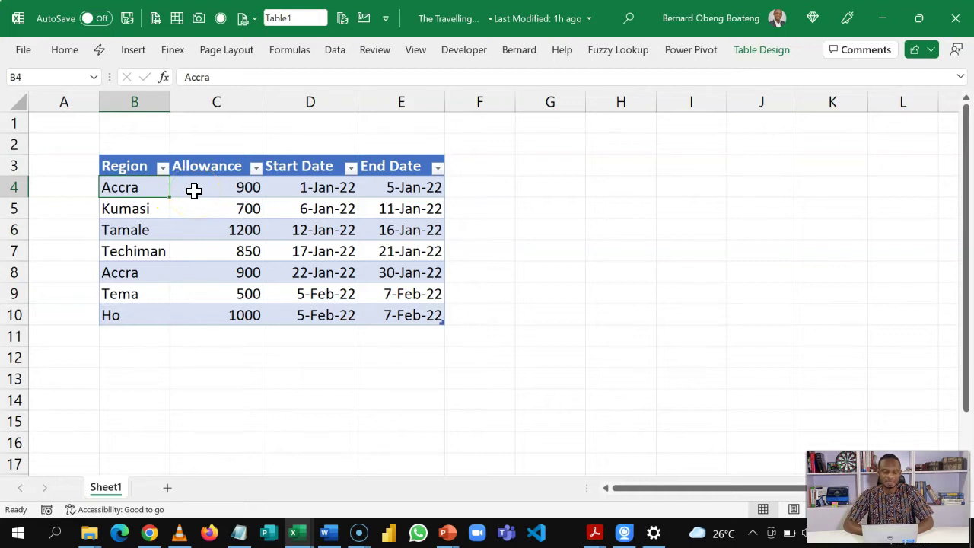
click(195, 190)
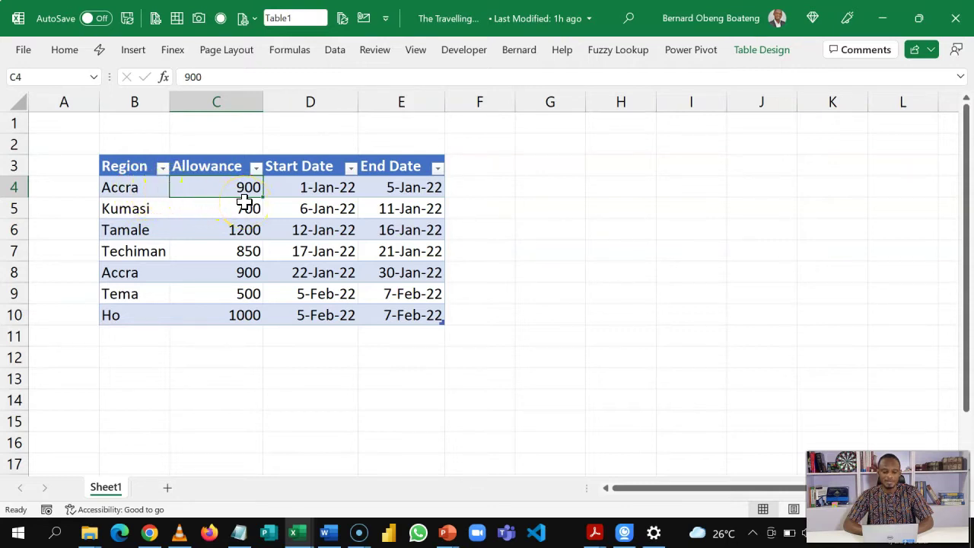
click(308, 189)
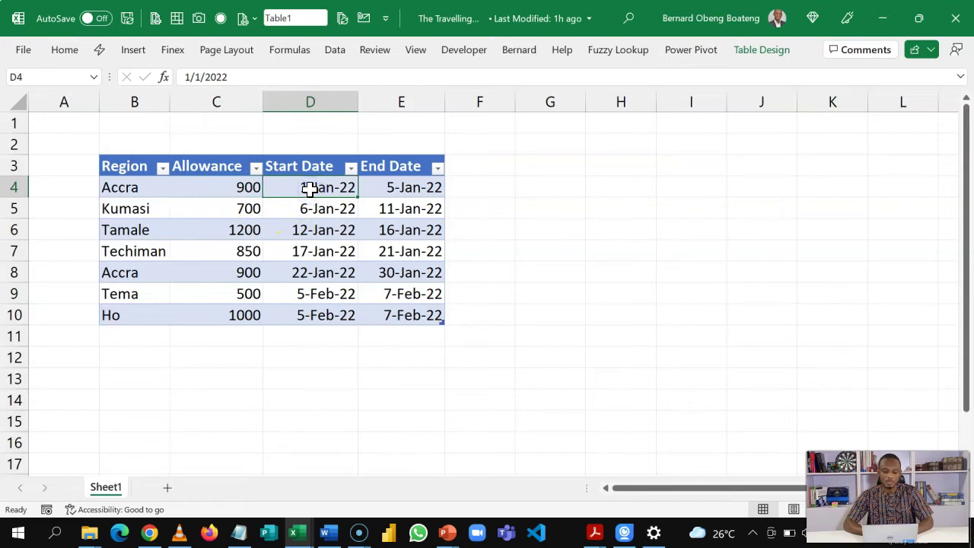
click(379, 189)
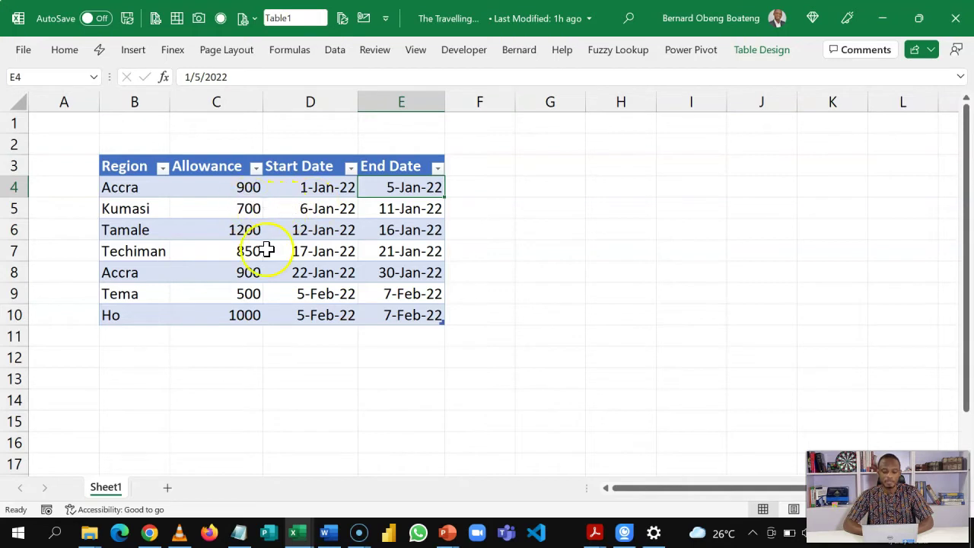
click(159, 212)
click(156, 228)
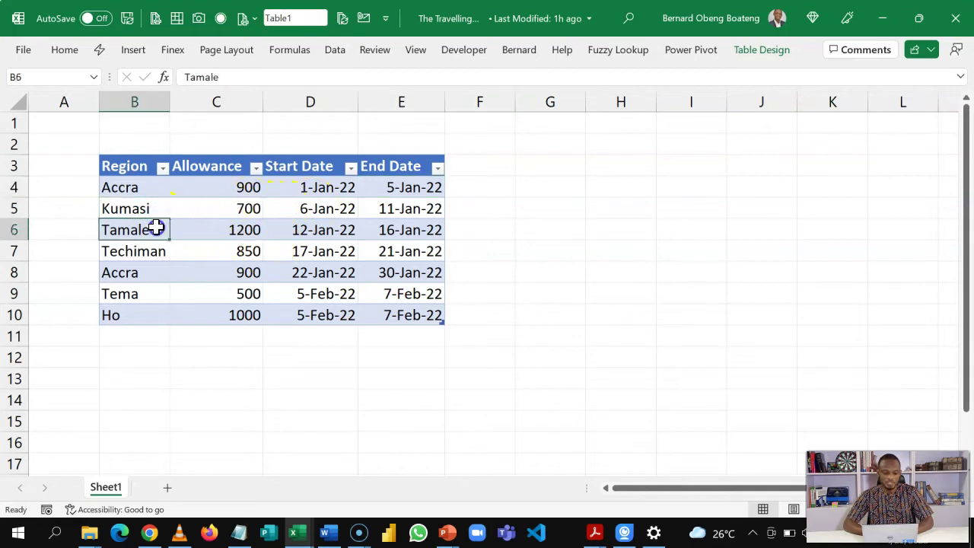
click(155, 252)
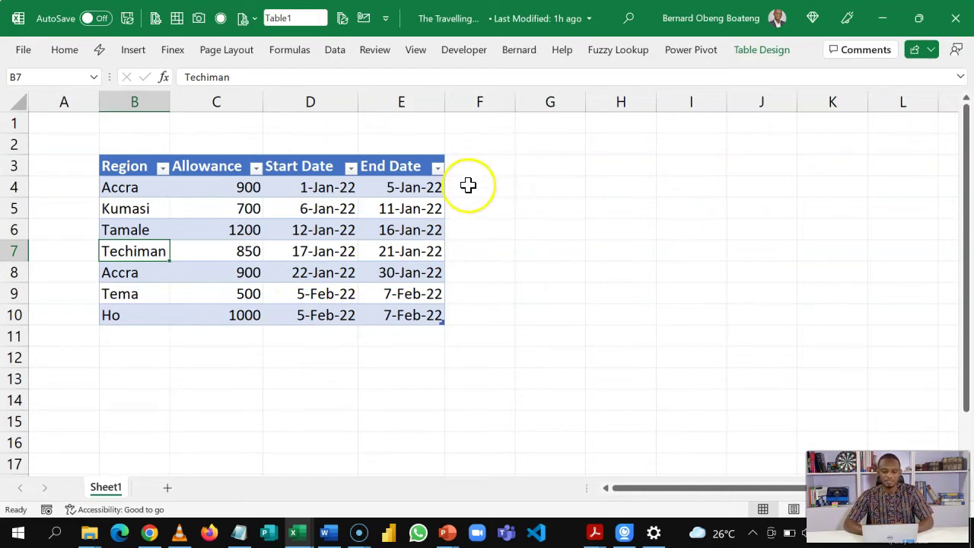
- Check E5's end date and Techiman's 850 allowance, then load the trip table into Power Query as Table1
click(402, 210)
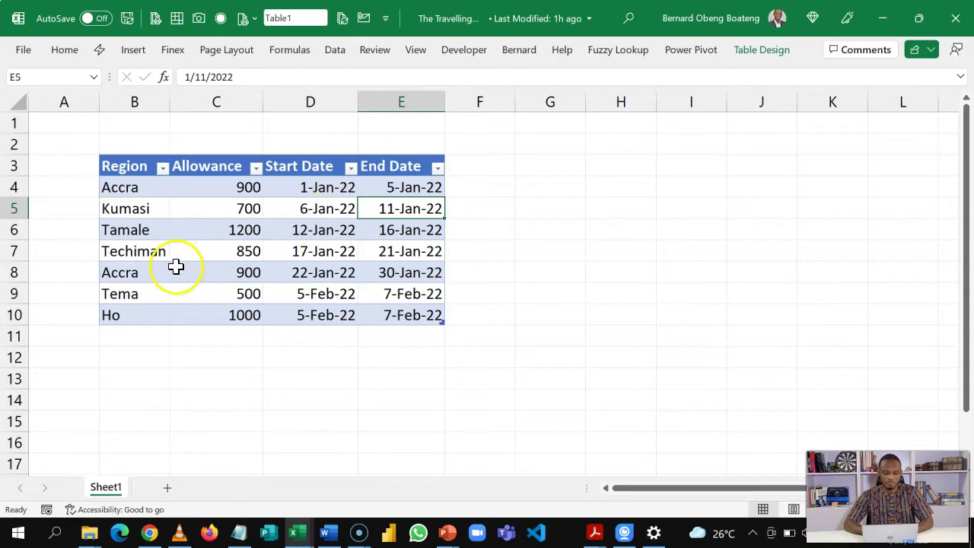
click(224, 254)
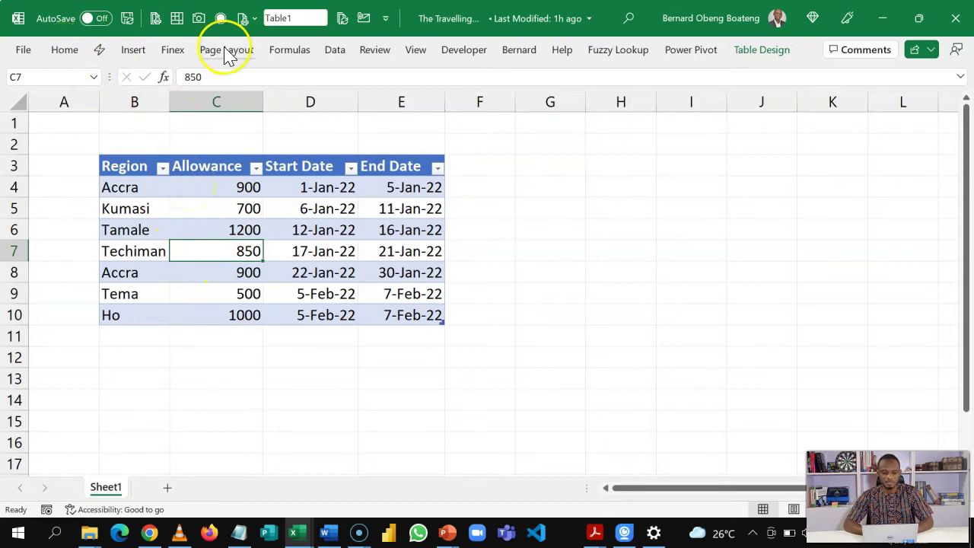
click(337, 54)
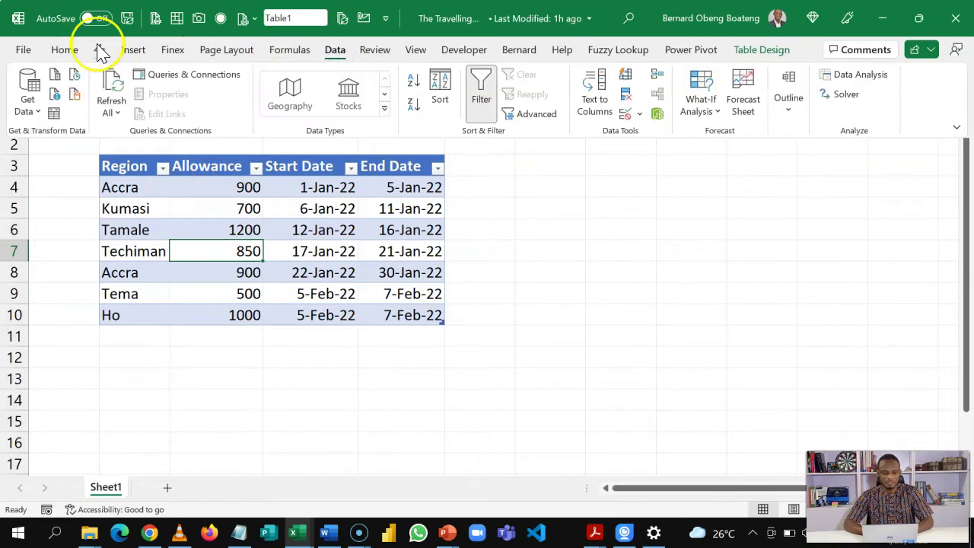
click(54, 114)
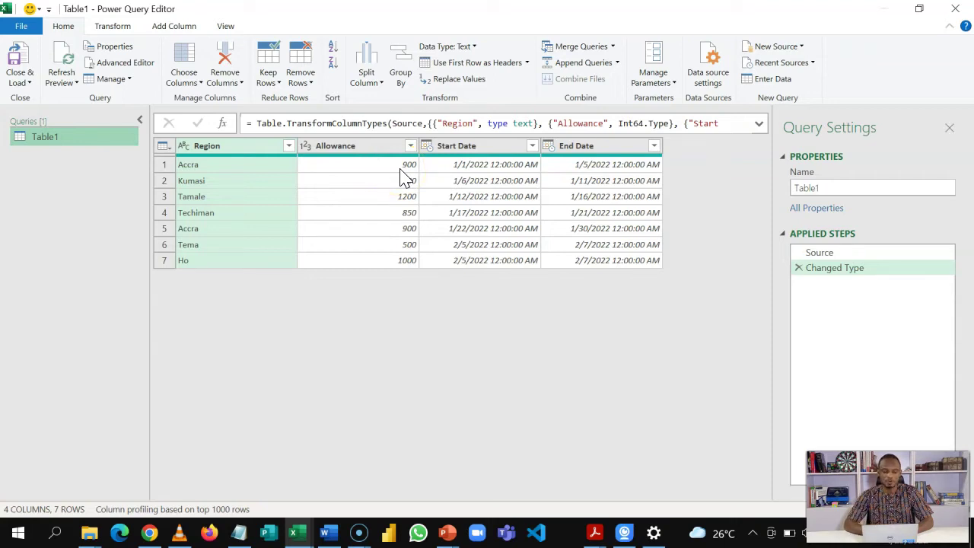
- Change the Start Date column to Whole Number, replacing its existing date conversion
click(485, 151)
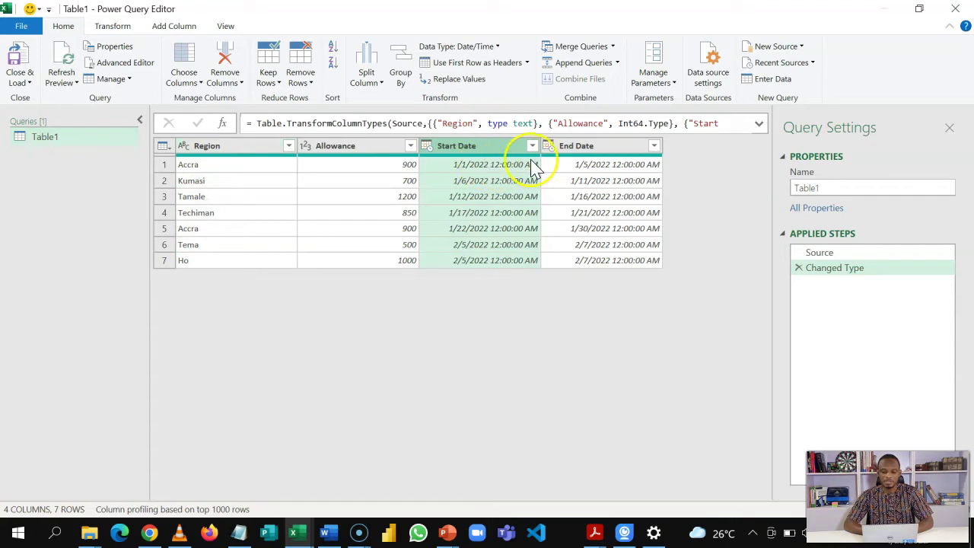
click(584, 149)
click(506, 147)
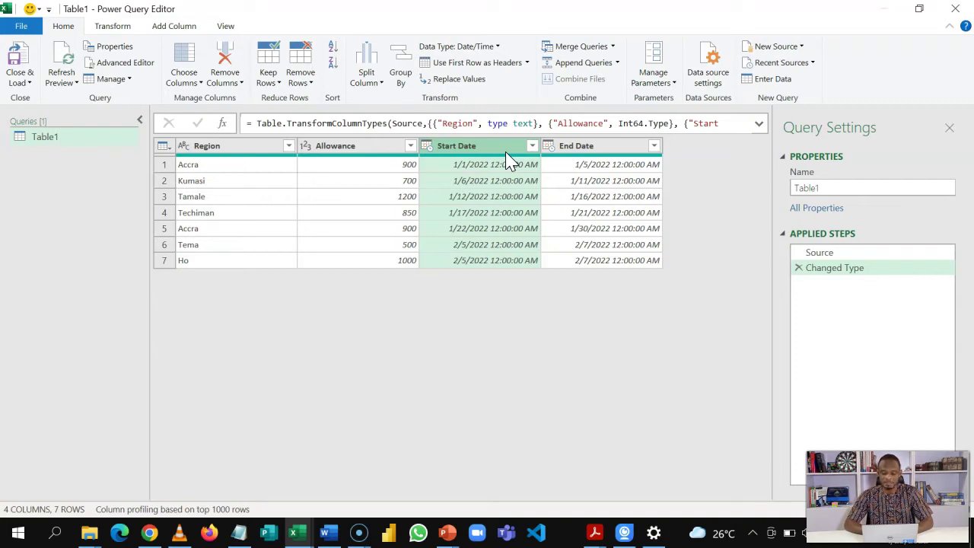
click(426, 145)
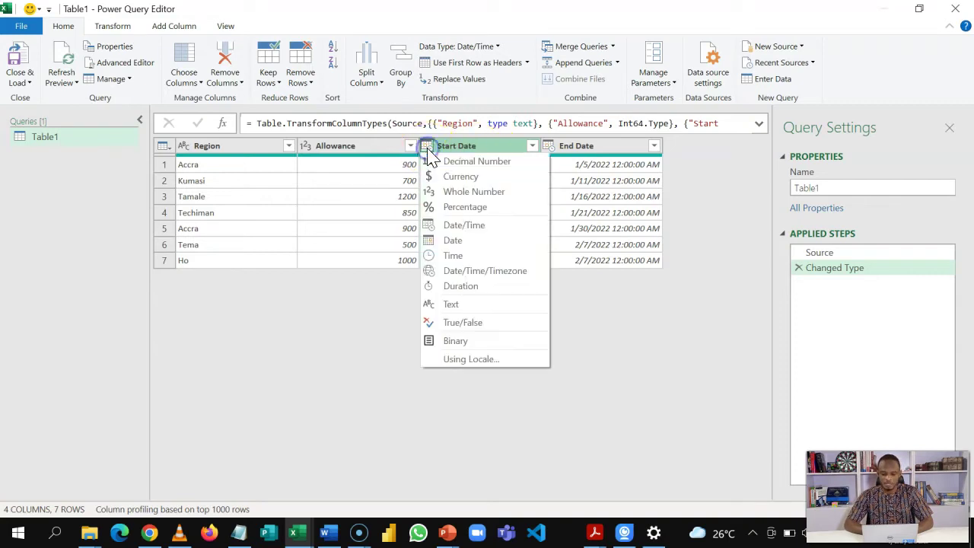
click(463, 191)
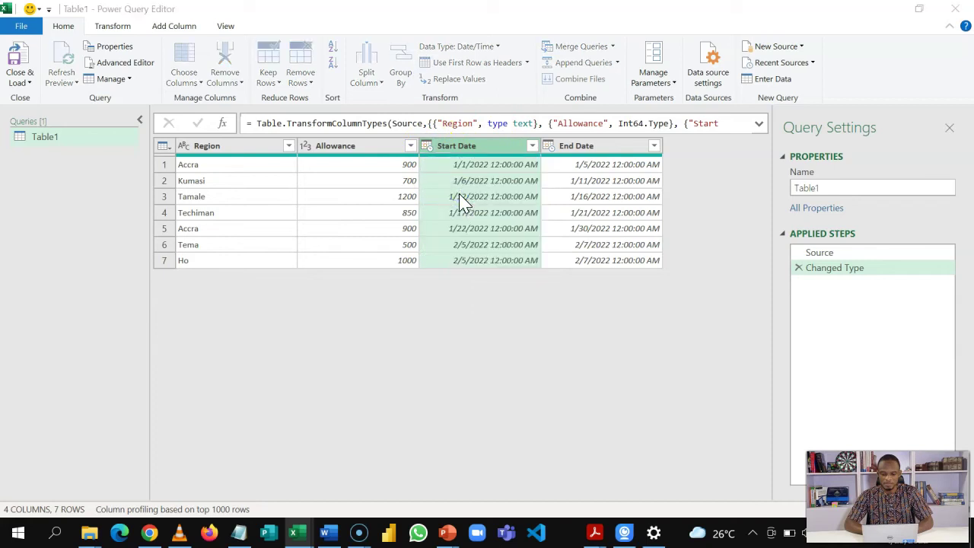
click(476, 304)
- Change the End Date column to Whole Number, likewise replacing its date conversion
click(574, 153)
click(548, 145)
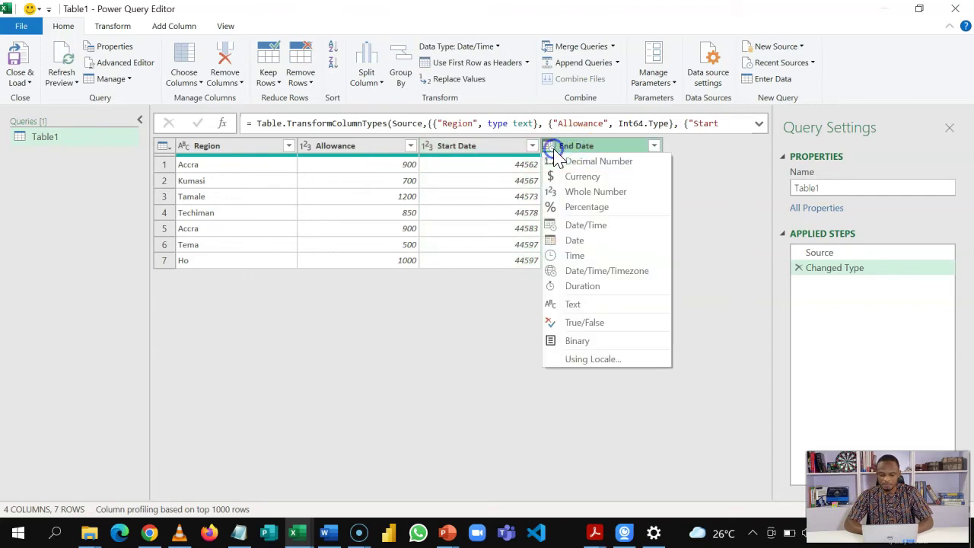
click(582, 195)
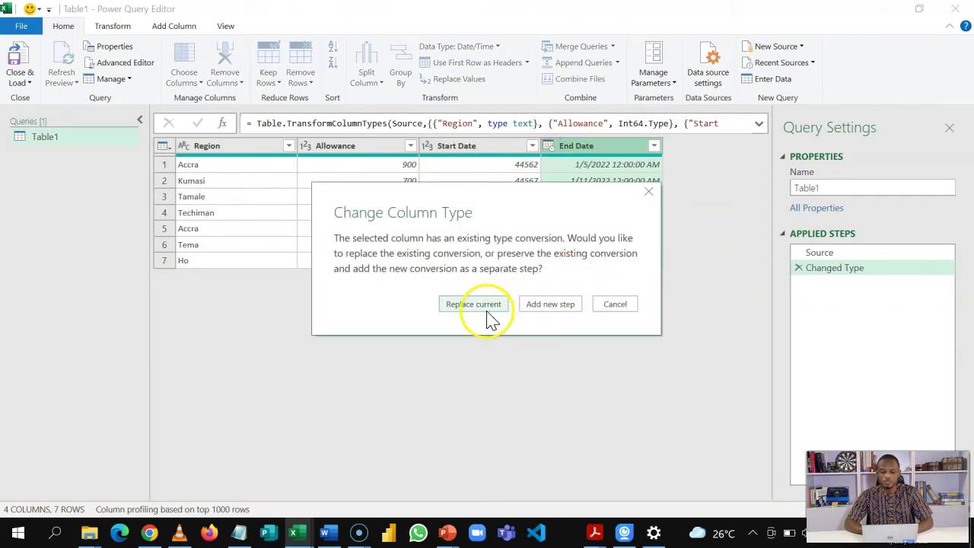
click(474, 304)
click(576, 165)
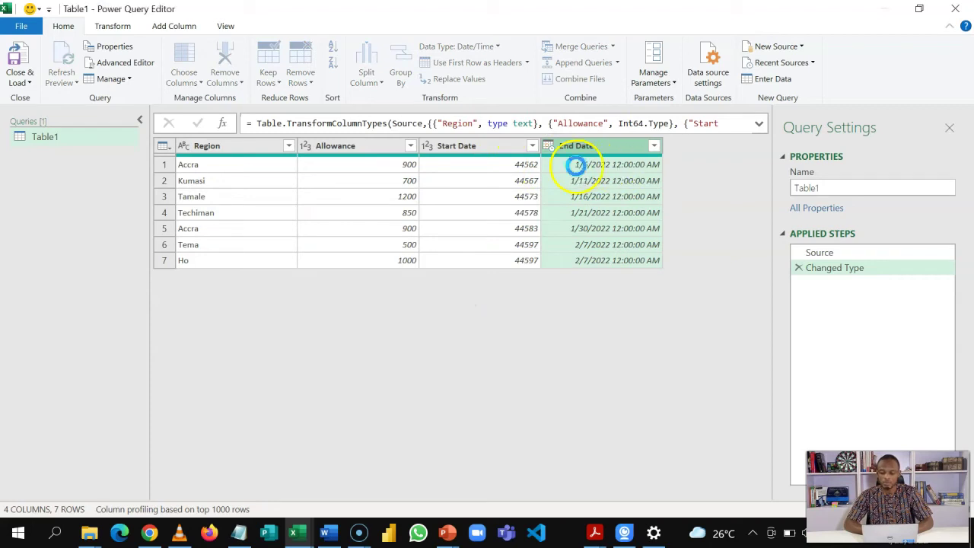
click(488, 146)
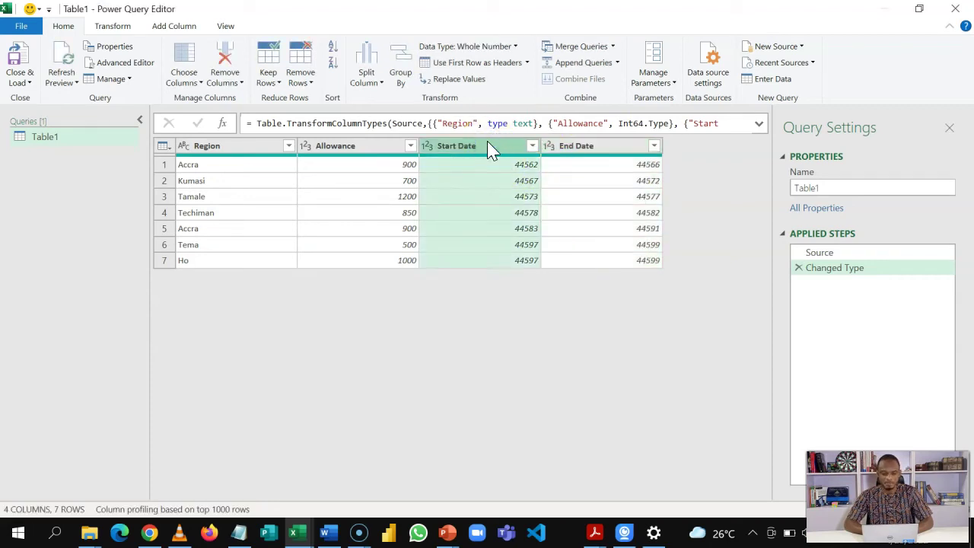
- Start a new custom column and name it Days
click(177, 26)
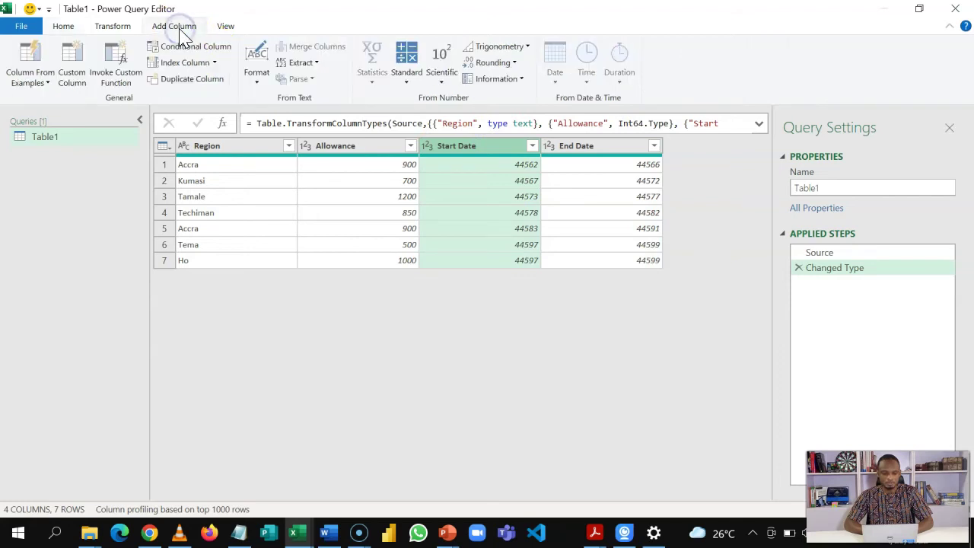
click(77, 73)
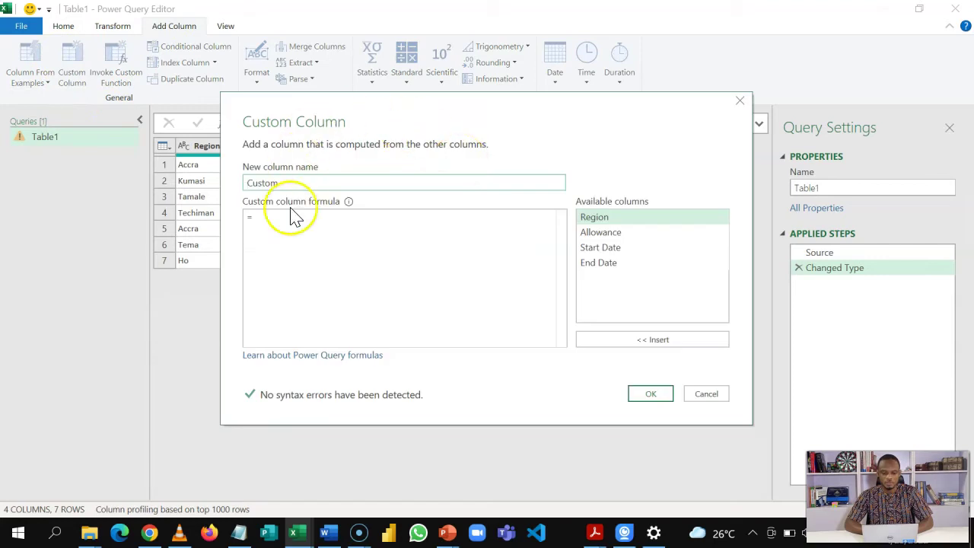
drag(304, 180, 212, 191)
text(Days)
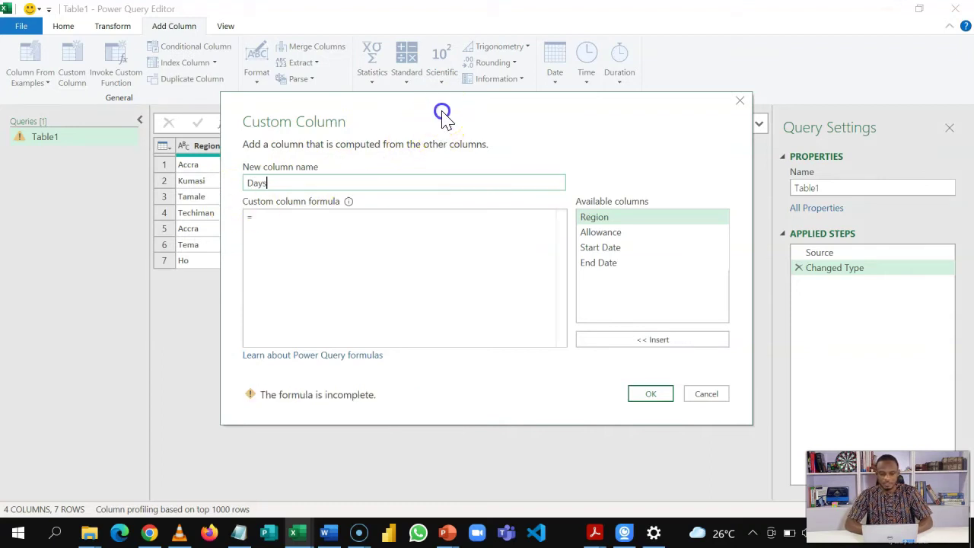
drag(443, 115, 386, 286)
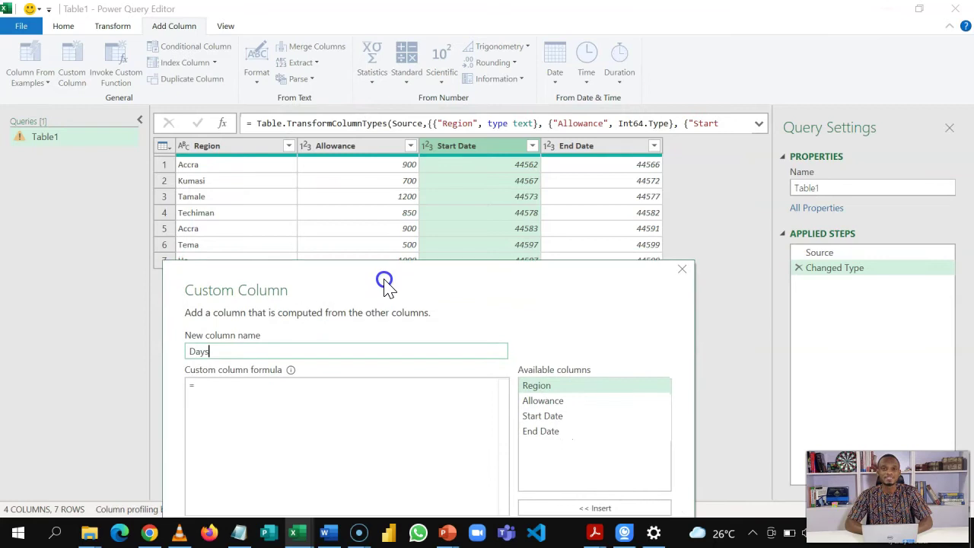
drag(385, 283, 394, 249)
- Enter the formula {[Start Date]..[End Date]} and create the Days list column
click(384, 373)
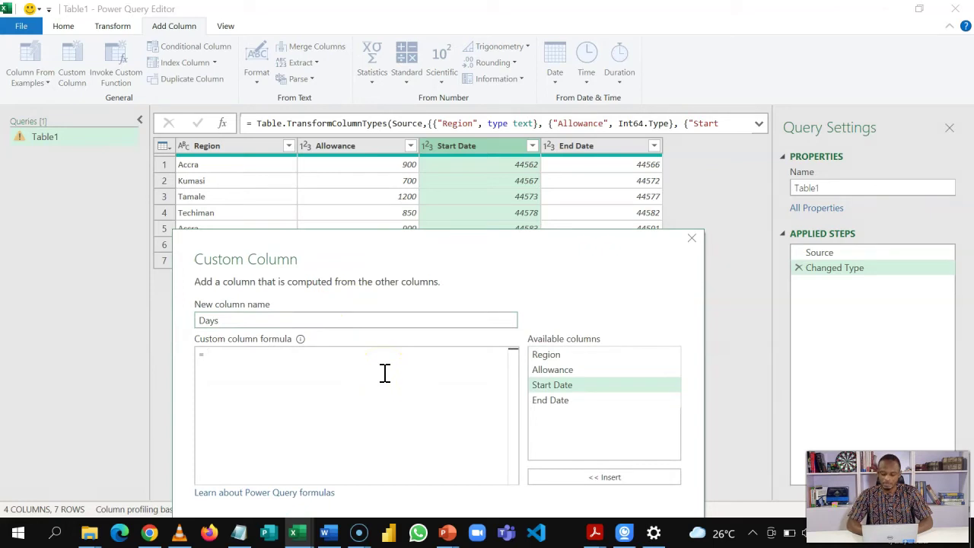
drag(385, 373, 444, 404)
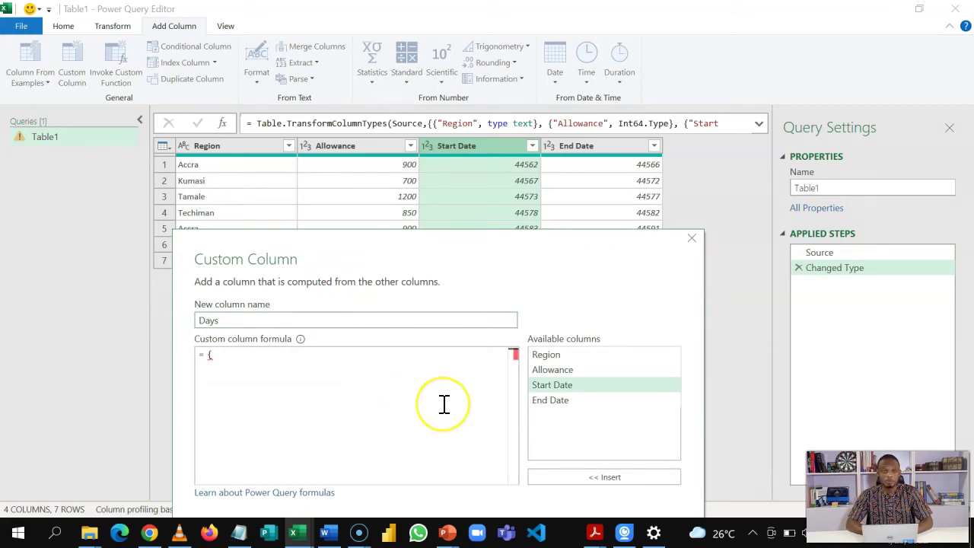
click(543, 387)
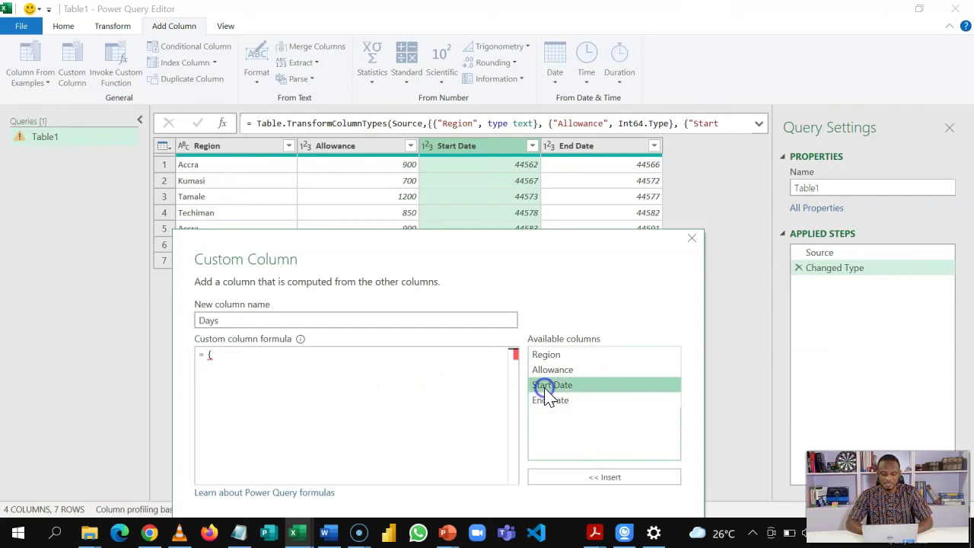
click(566, 477)
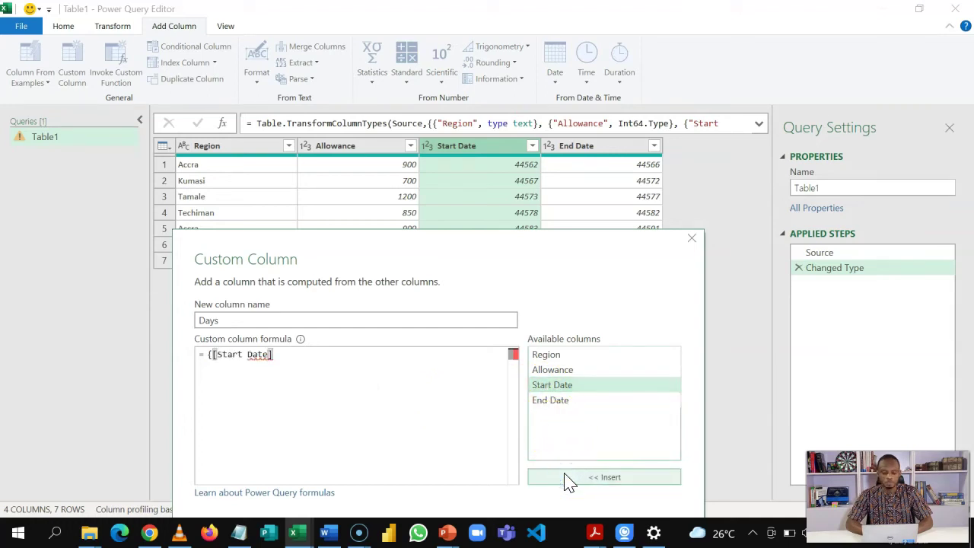
click(553, 406)
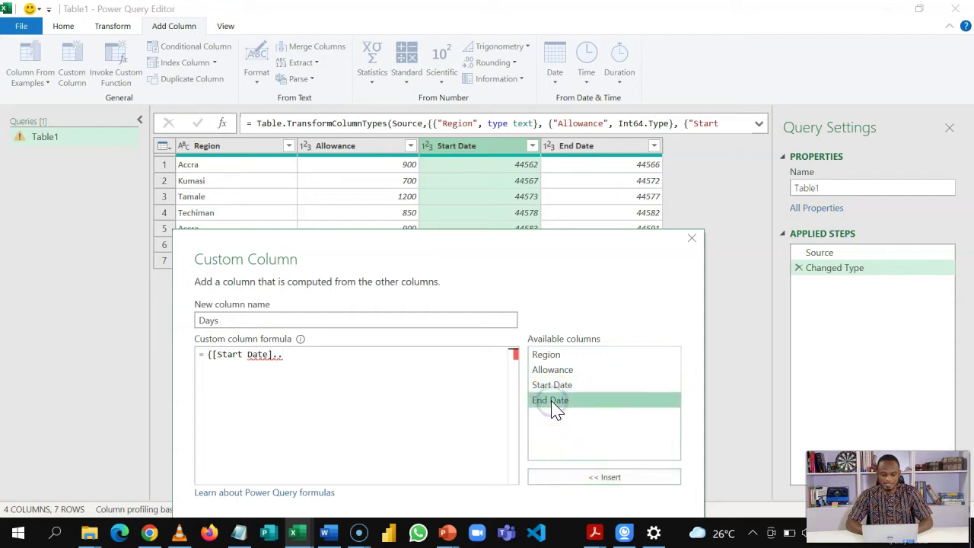
click(551, 482)
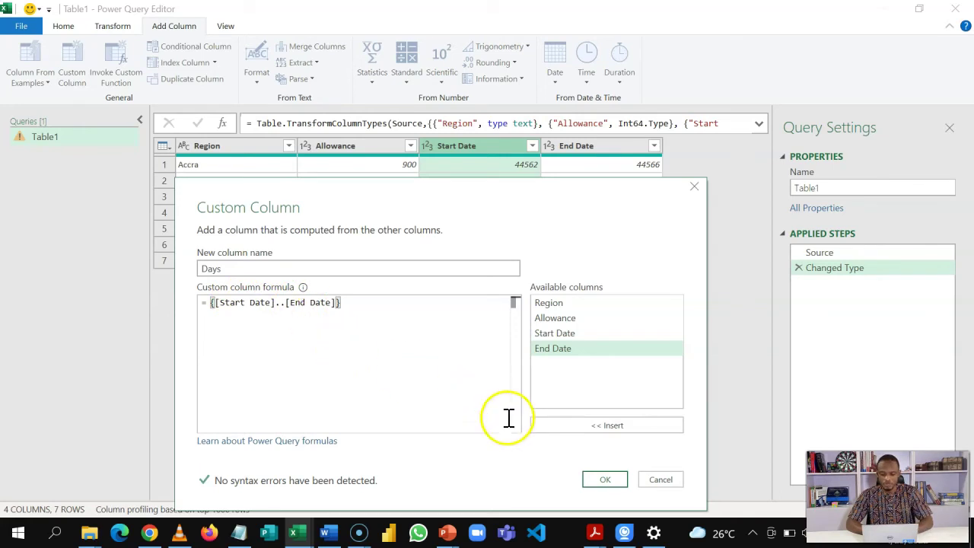
click(601, 479)
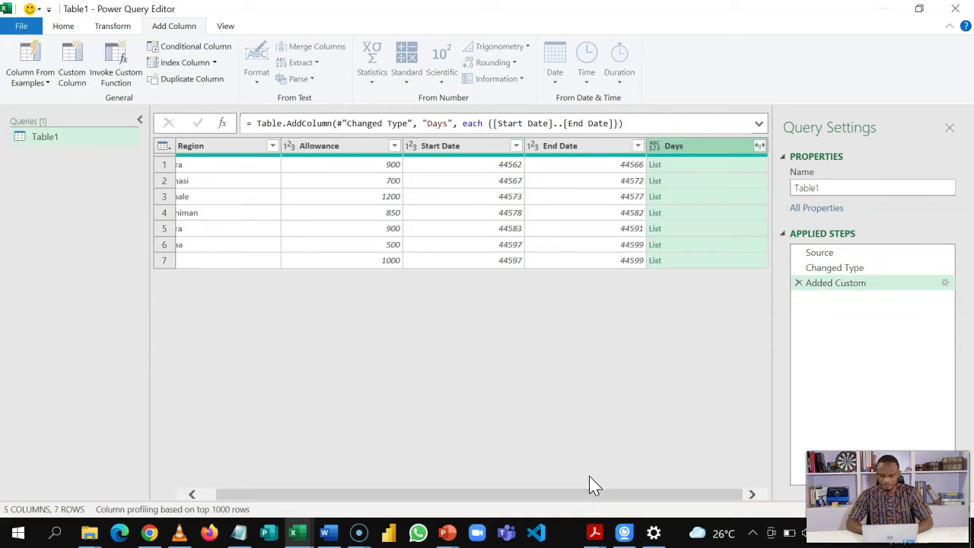
- Preview Accra's day list, then expand the Days lists to new rows, giving 36 rows
click(678, 164)
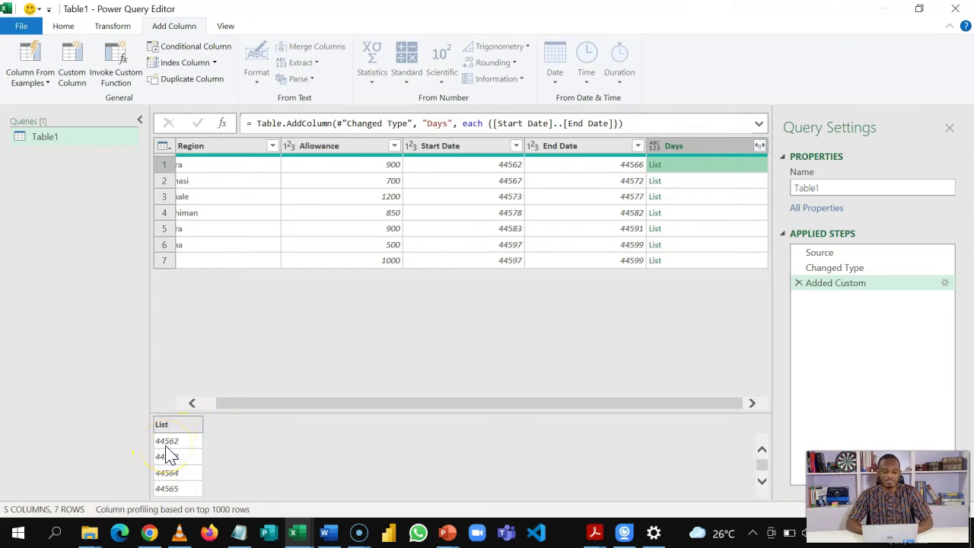
click(762, 484)
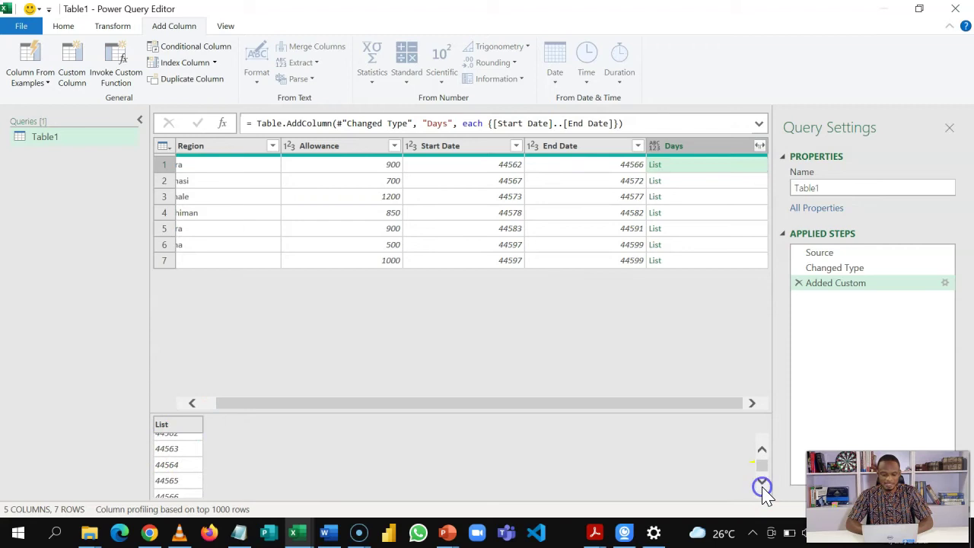
scroll(191, 465, down, 1)
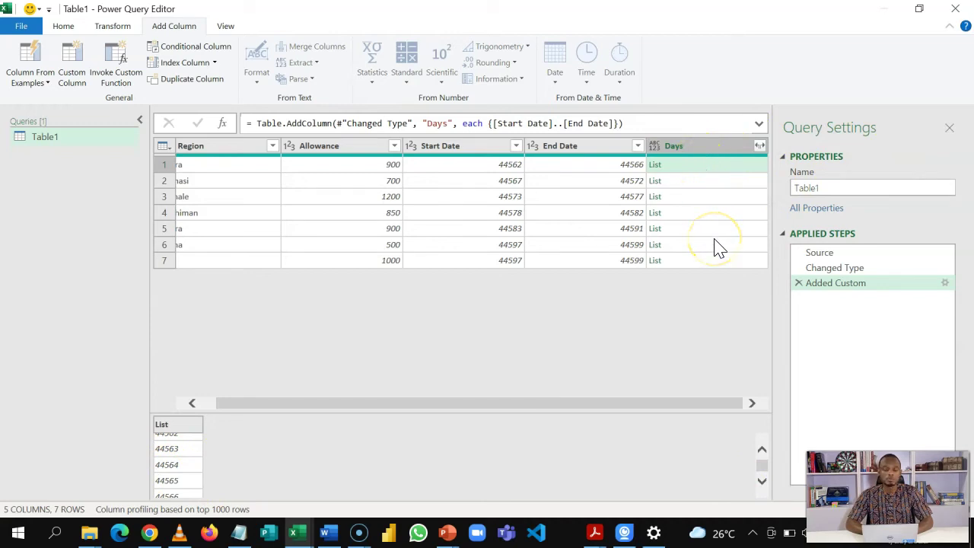
click(760, 146)
click(704, 164)
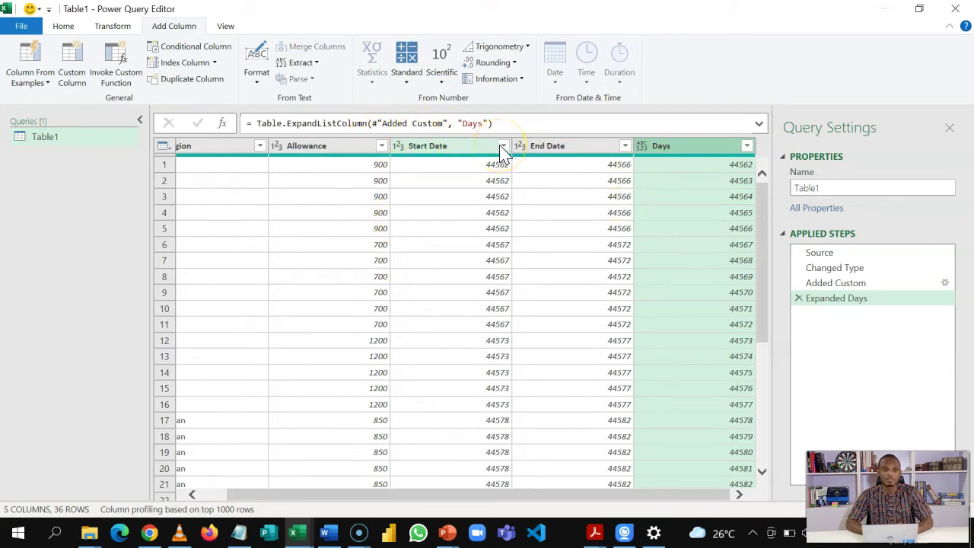
- Remove the Start Date and End Date columns together
click(474, 151)
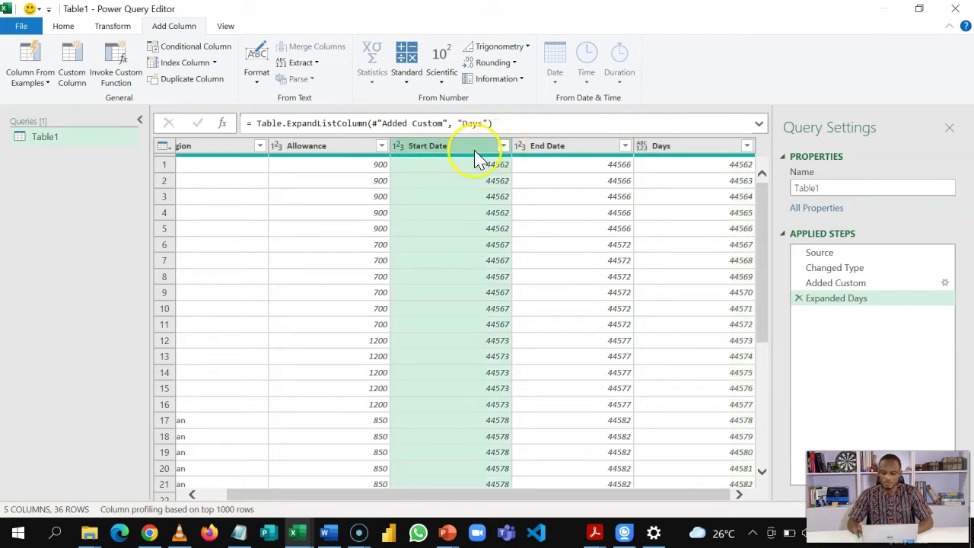
key(shift+Right)
right_click(475, 156)
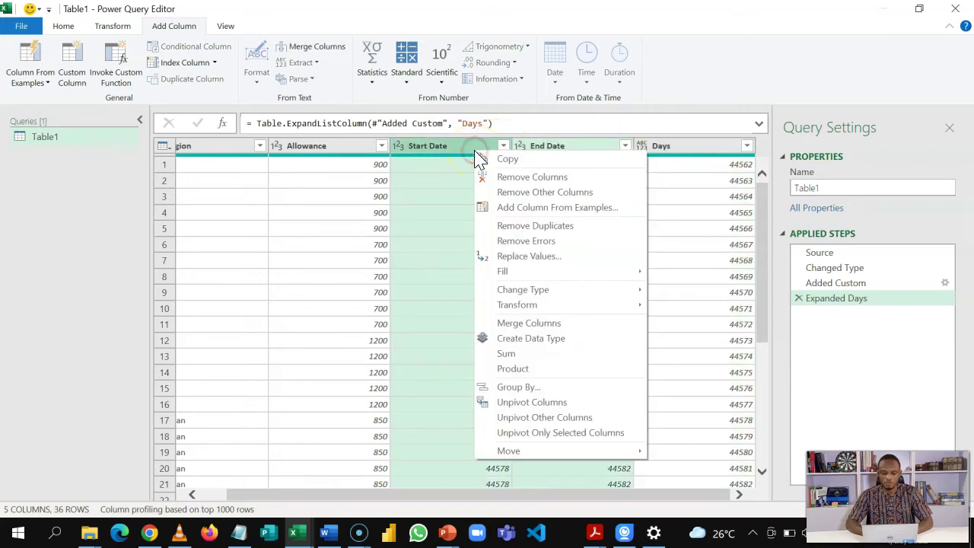
click(504, 181)
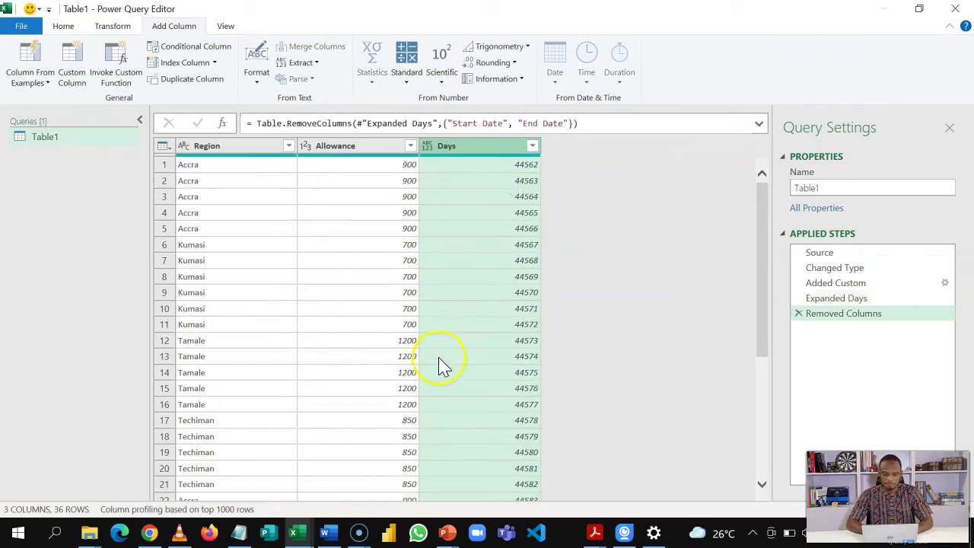
- Select the remaining Region, Allowance and Days columns in turn, ending with Region selected
ctrl+click(233, 152)
shift+click(359, 152)
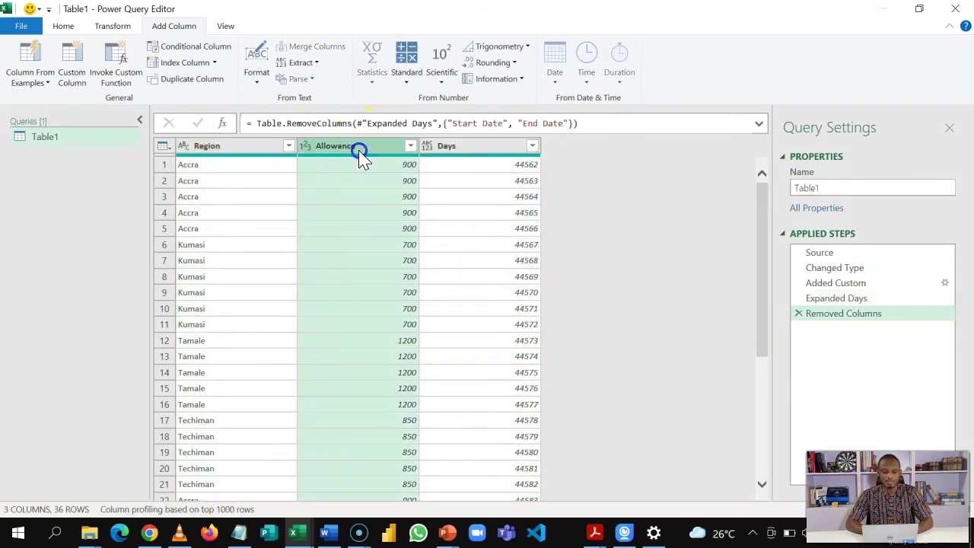
click(466, 150)
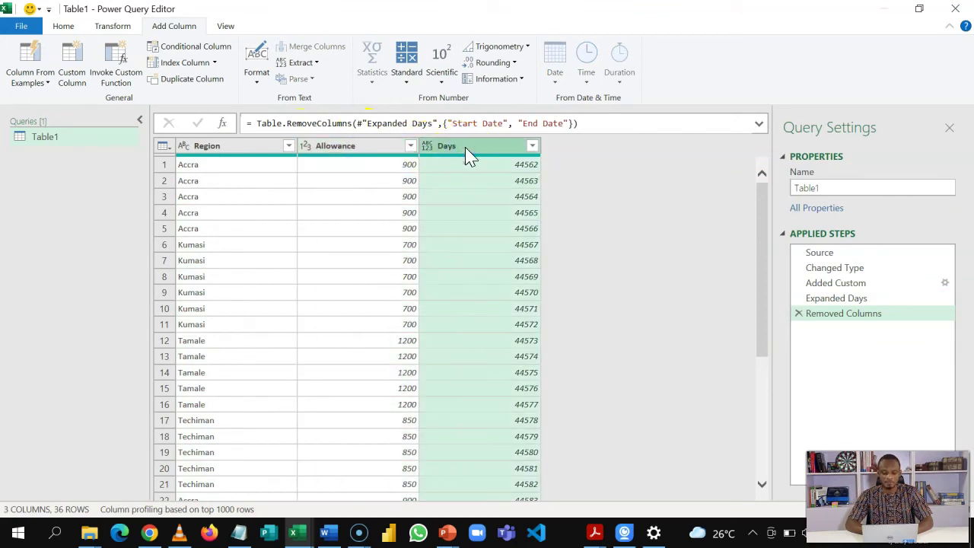
click(264, 148)
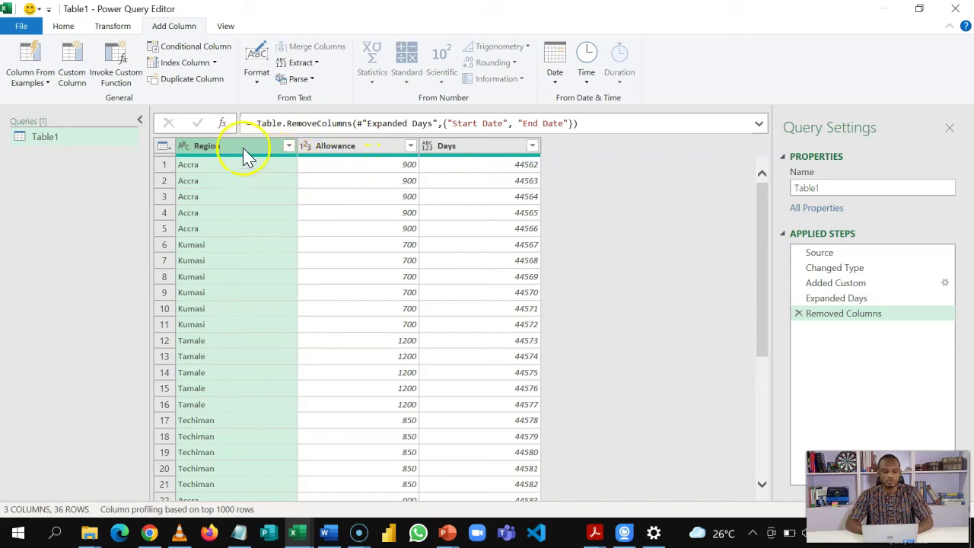
- Group rows by Region into a Total Allowance column summing Allowance, e.g. Accra 12600, Ho 3000
click(67, 26)
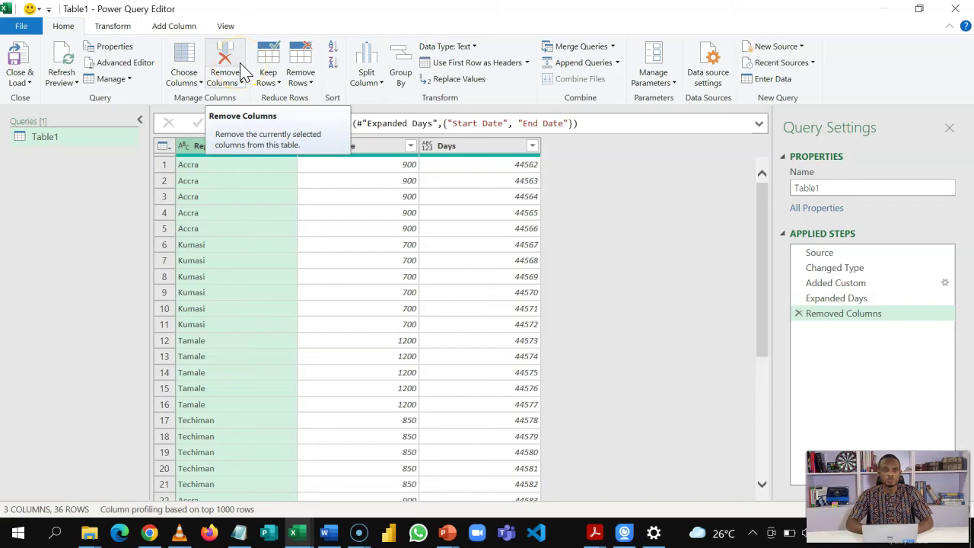
click(400, 85)
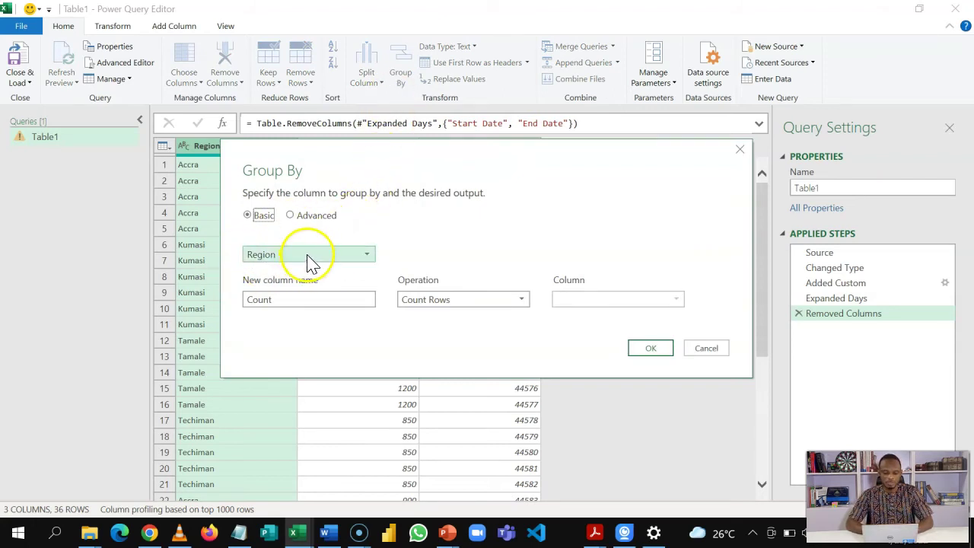
drag(292, 300, 226, 300)
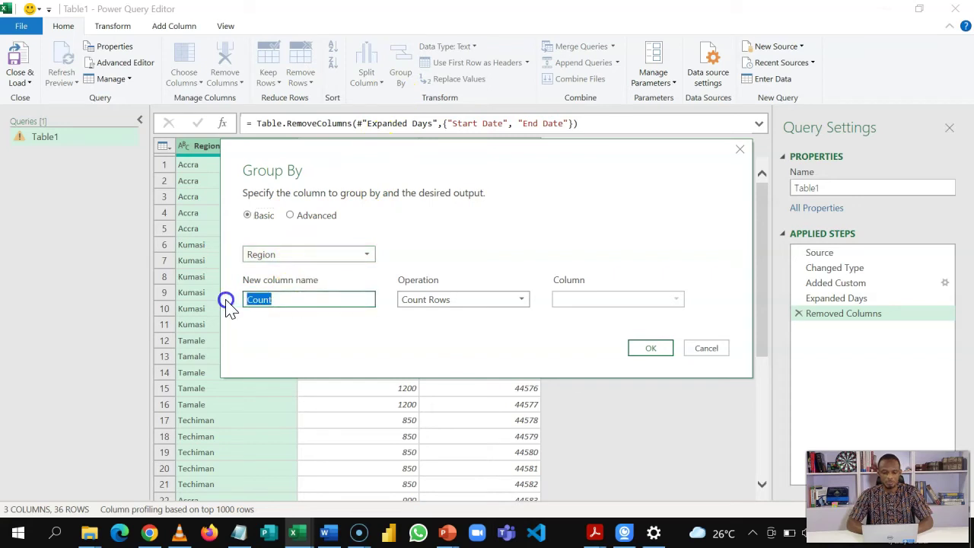
text(Total Allowance)
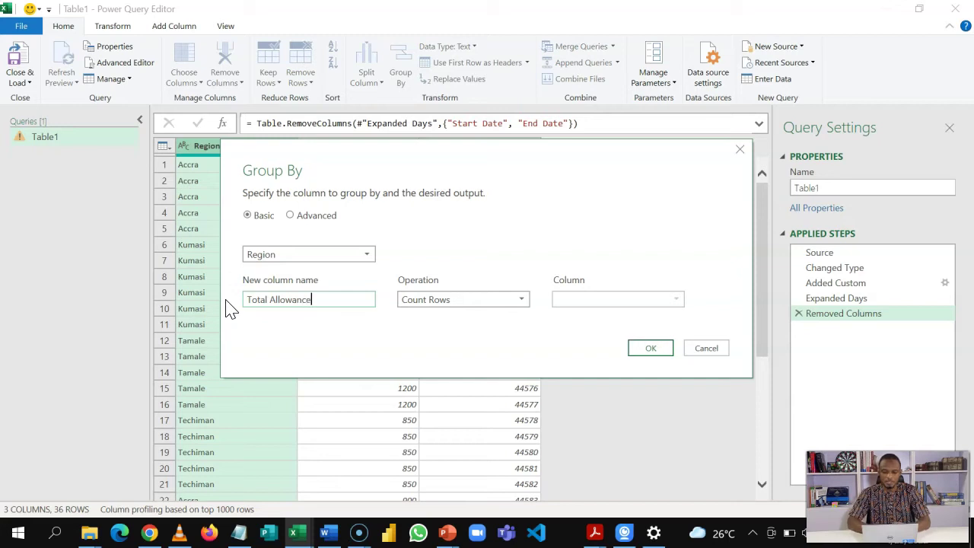
click(462, 299)
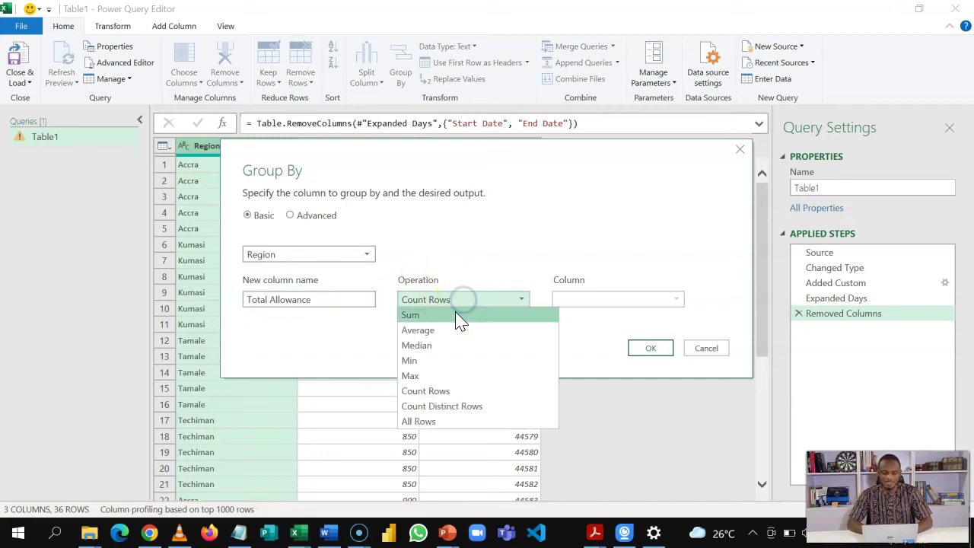
click(454, 315)
click(609, 305)
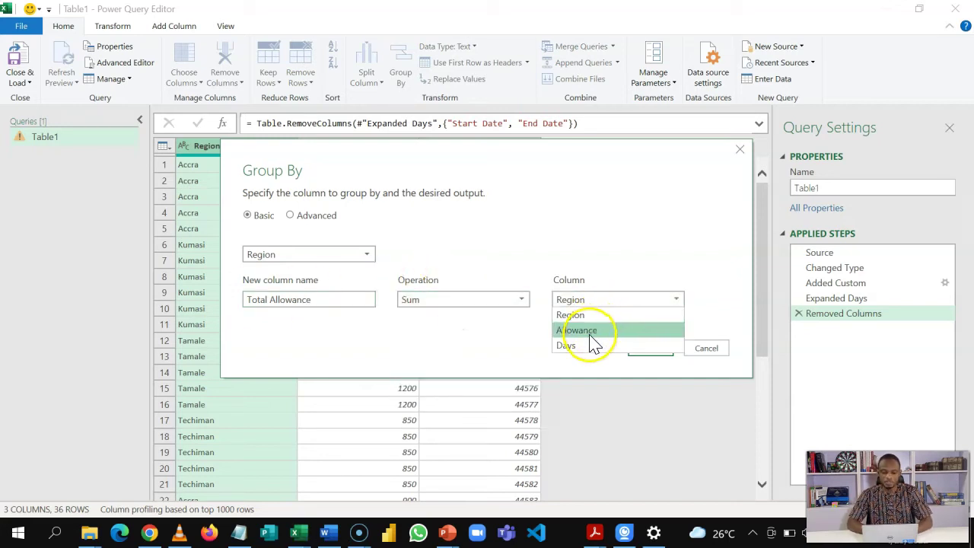
click(594, 335)
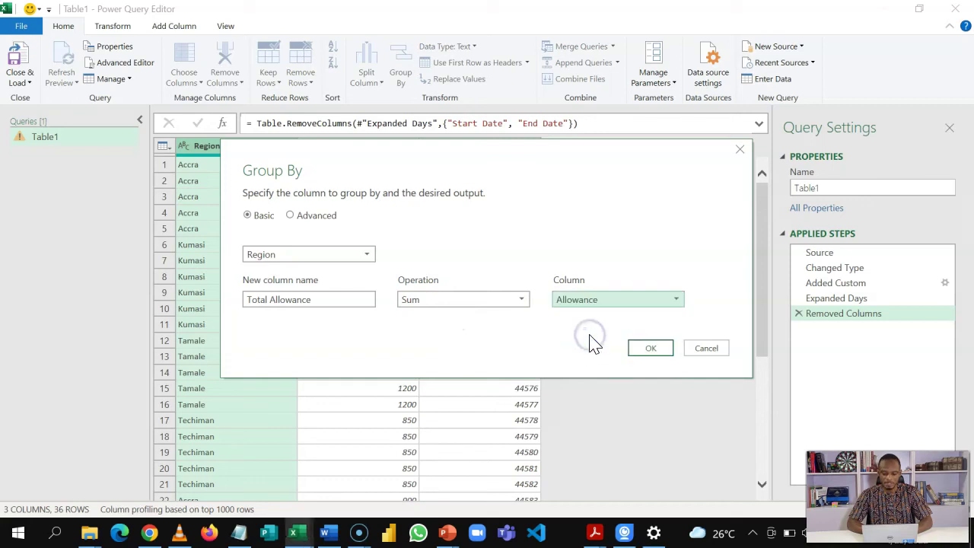
click(644, 351)
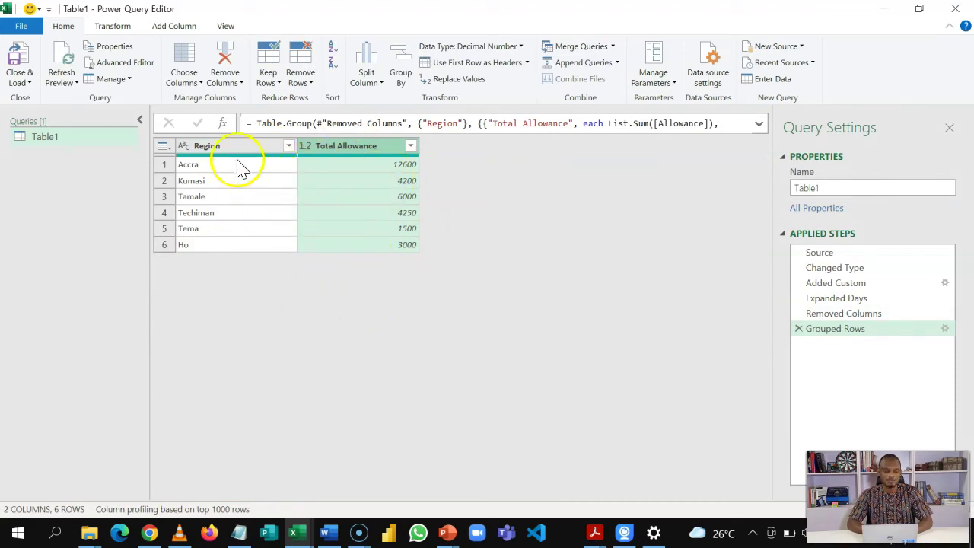
mouse_move(242, 157)
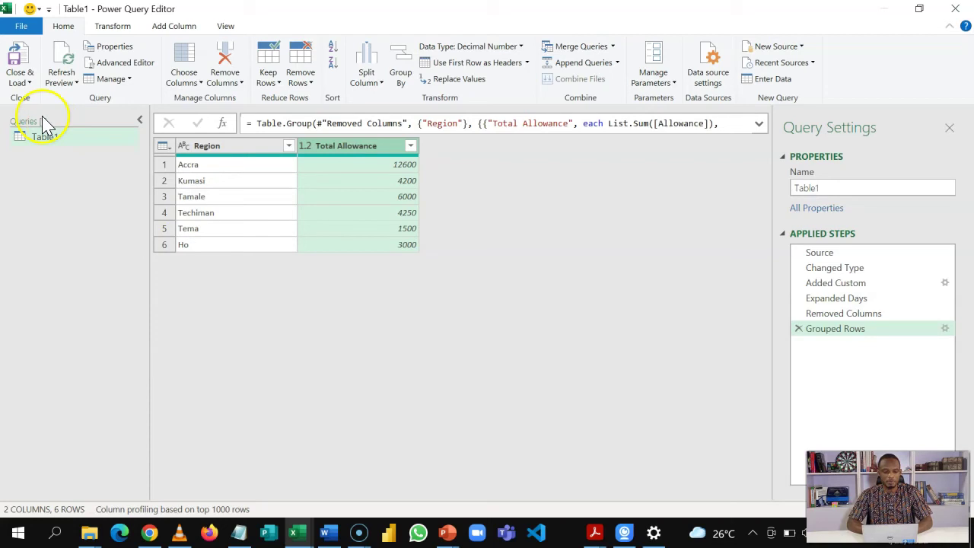
- Load the query results into the existing worksheet starting at cell B13
click(21, 80)
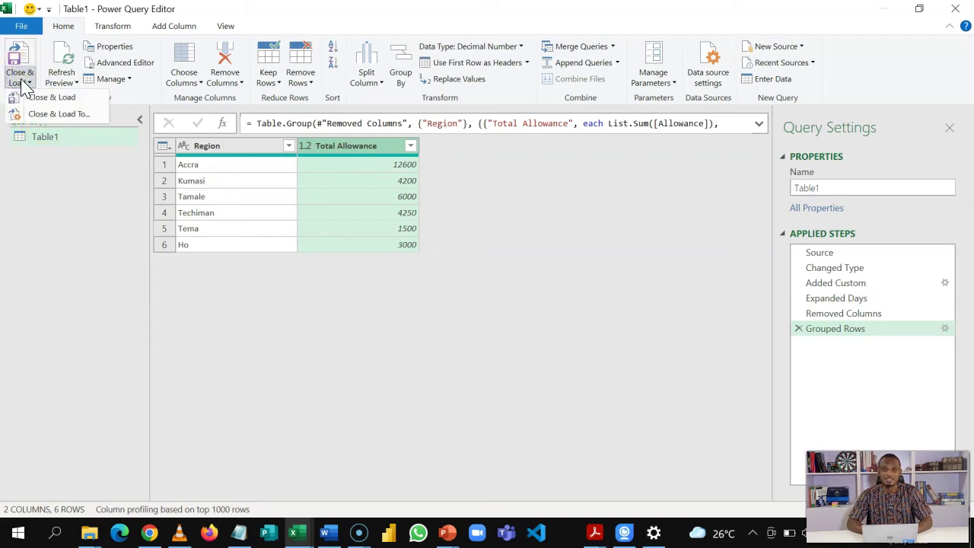
click(60, 113)
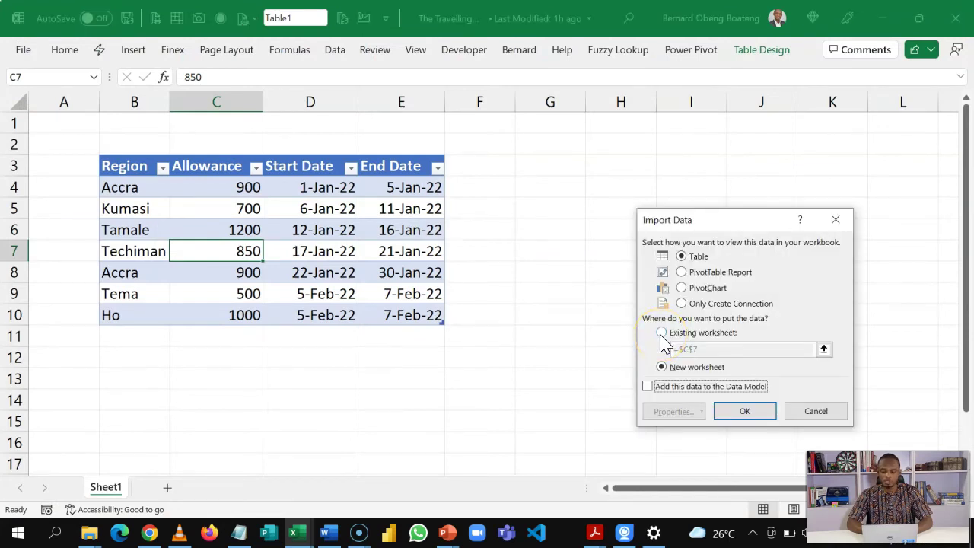
click(661, 333)
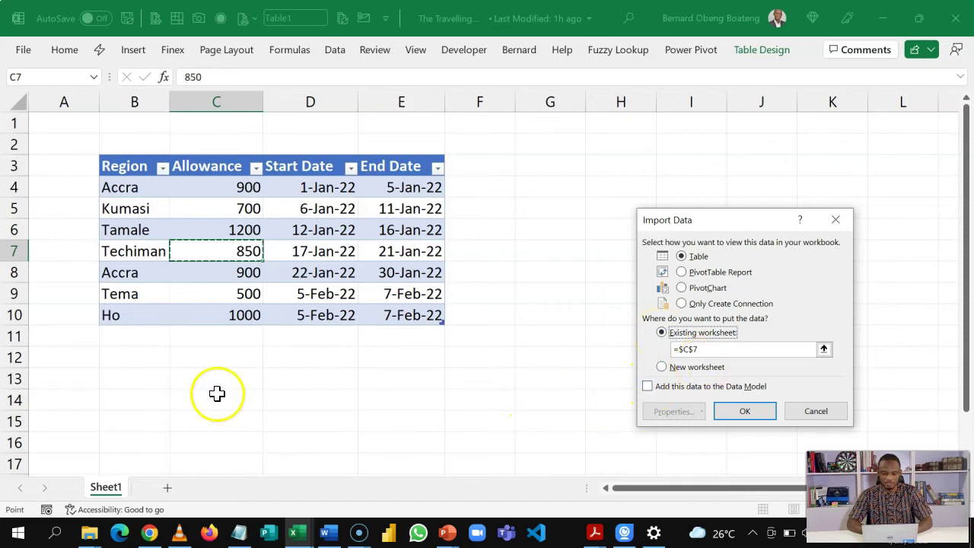
click(138, 376)
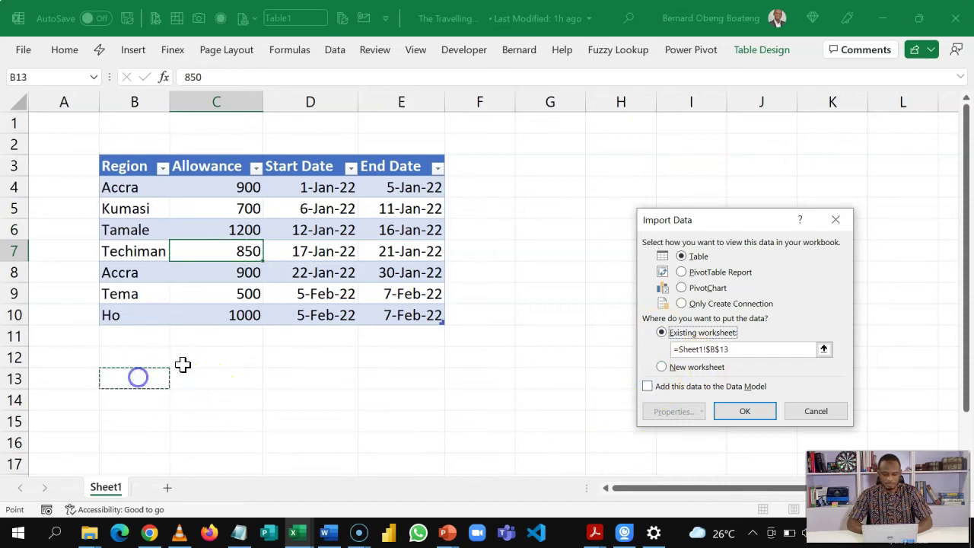
click(739, 411)
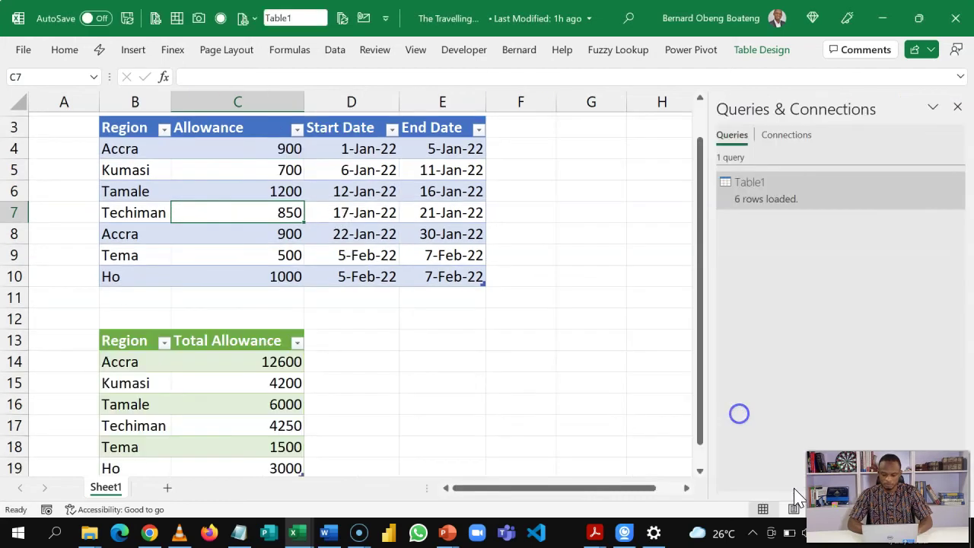
- Inspect the loaded totals, such as Accra's 12600, and go to the empty row below the trip table
scroll(797, 499, down, 1)
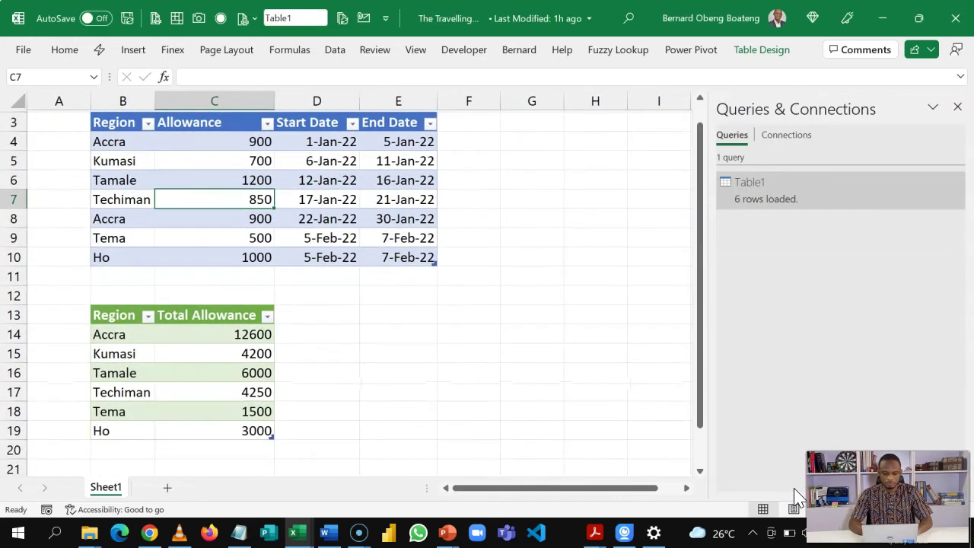
click(582, 357)
click(374, 218)
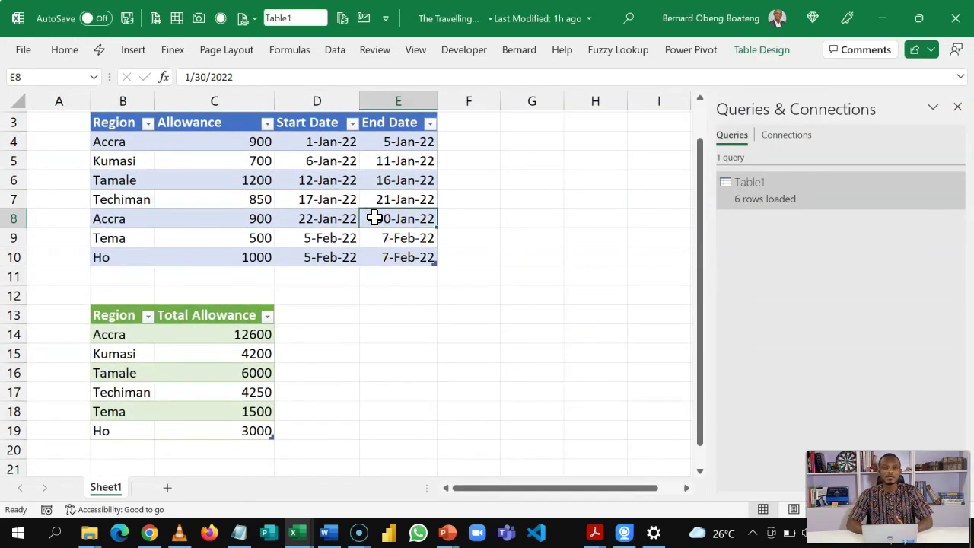
click(225, 338)
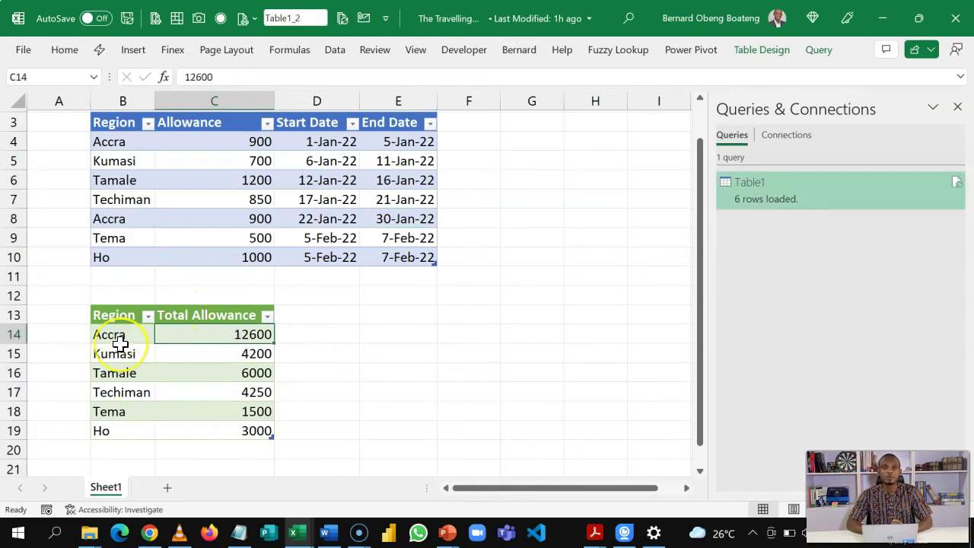
click(121, 276)
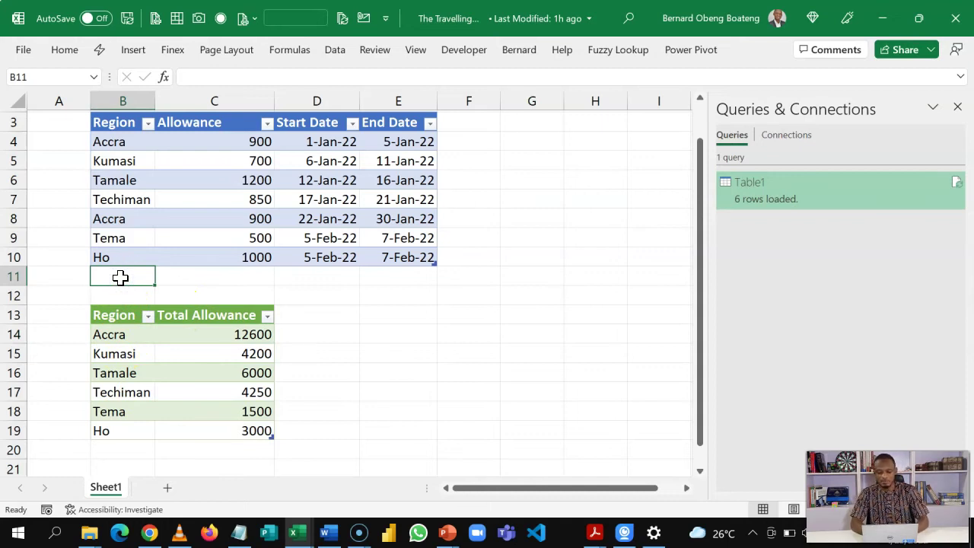
- Add a new Kumasi trip row with allowance 700, from 8-Feb-22 to 2/11/22
text(Kumasi)
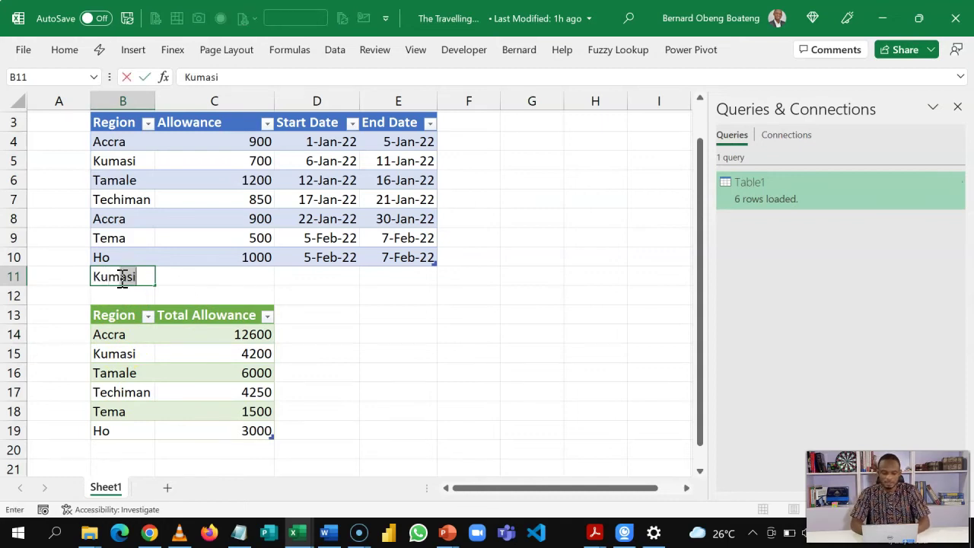
key(Tab)
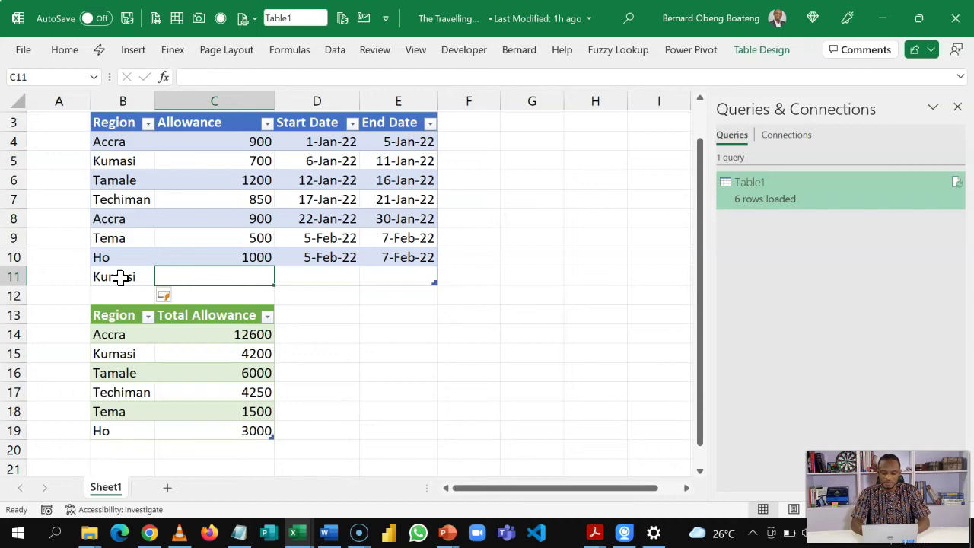
text(700)
key(Tab)
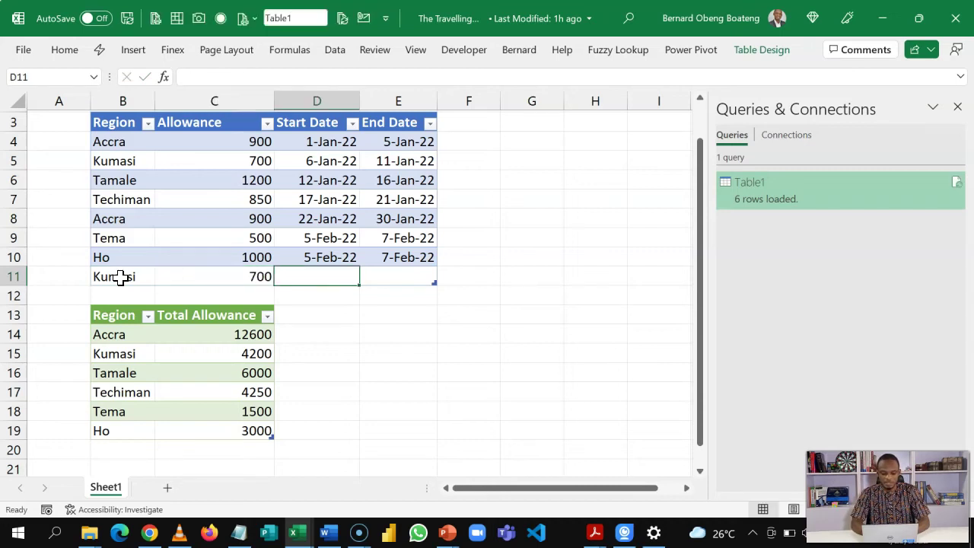
text(2/8/22)
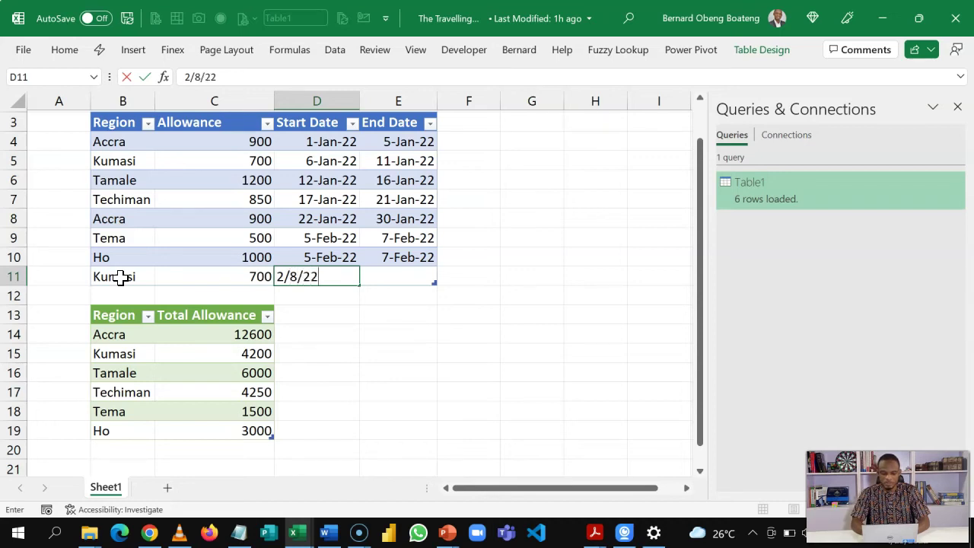
key(Tab)
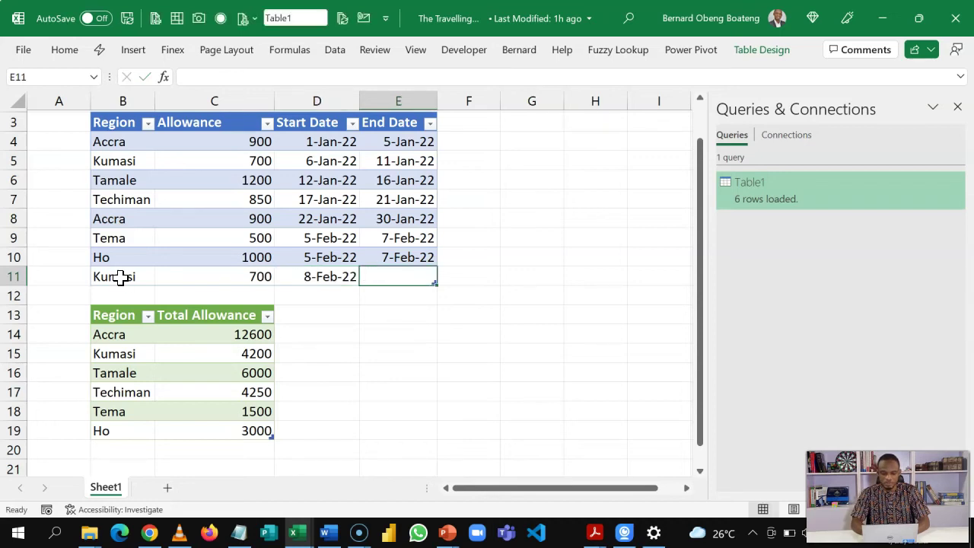
text(2/11)
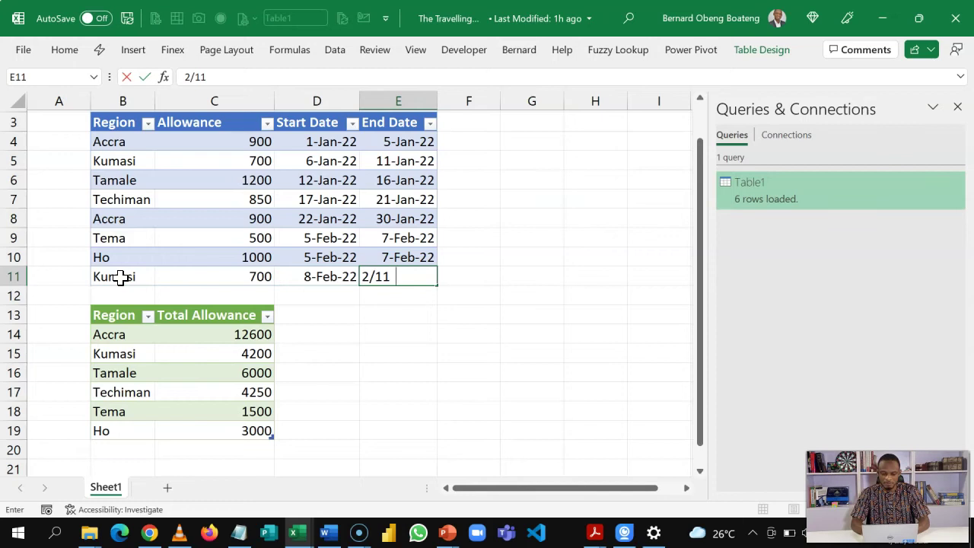
text(/22)
key(Return)
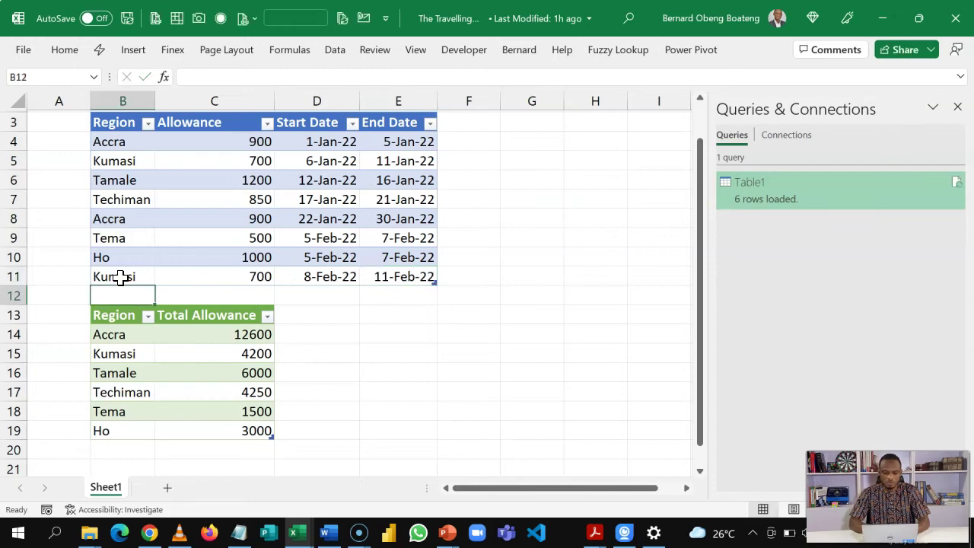
- Refresh all queries from inside the trip table so Kumasi's total updates to 7000
click(215, 227)
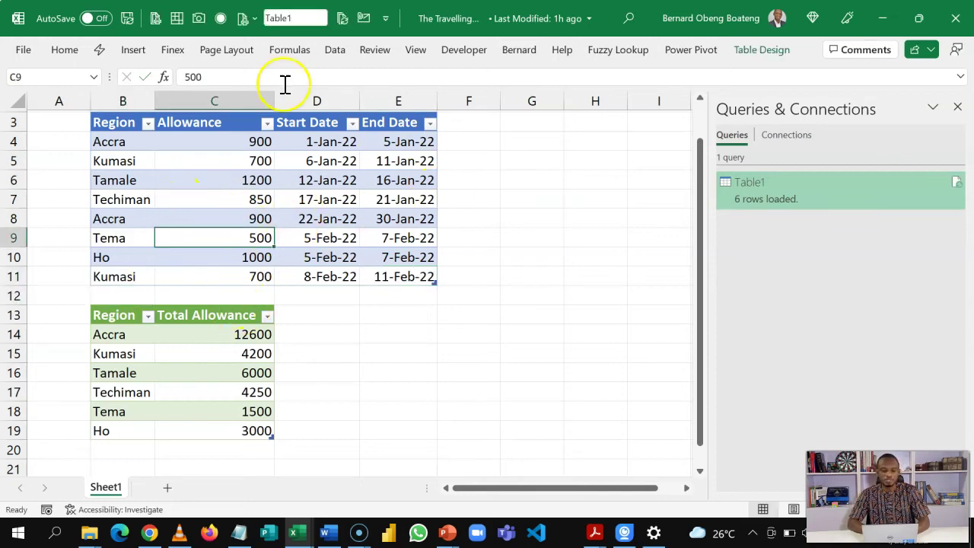
click(337, 50)
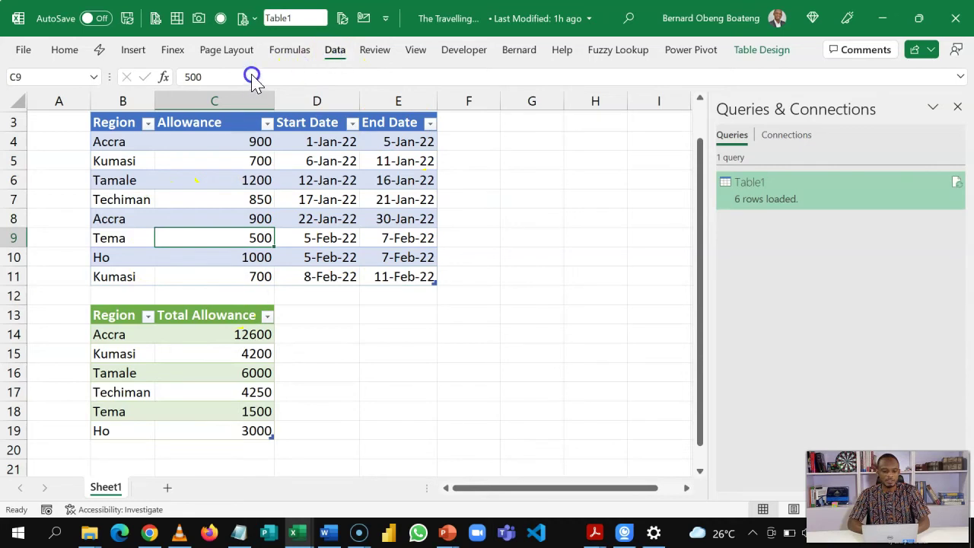
click(327, 50)
click(330, 51)
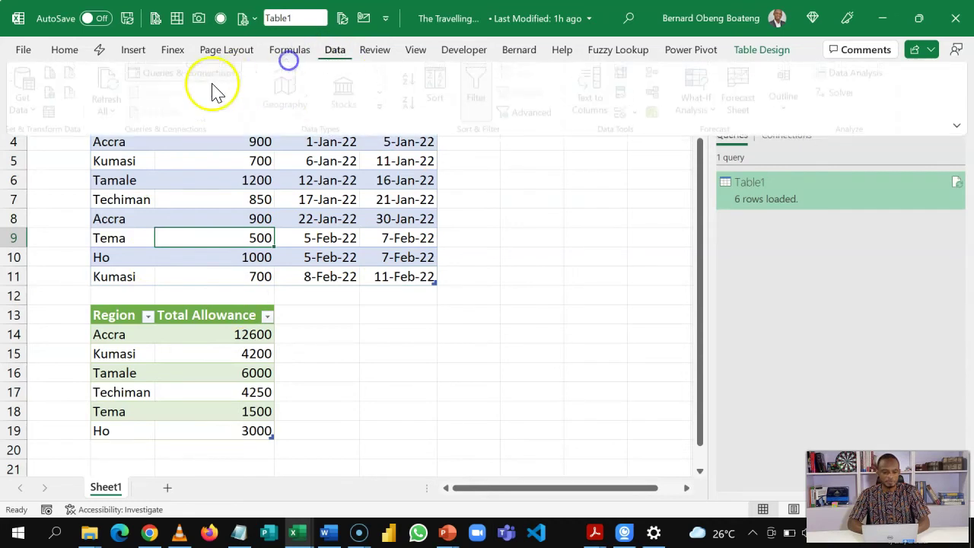
click(111, 107)
click(128, 135)
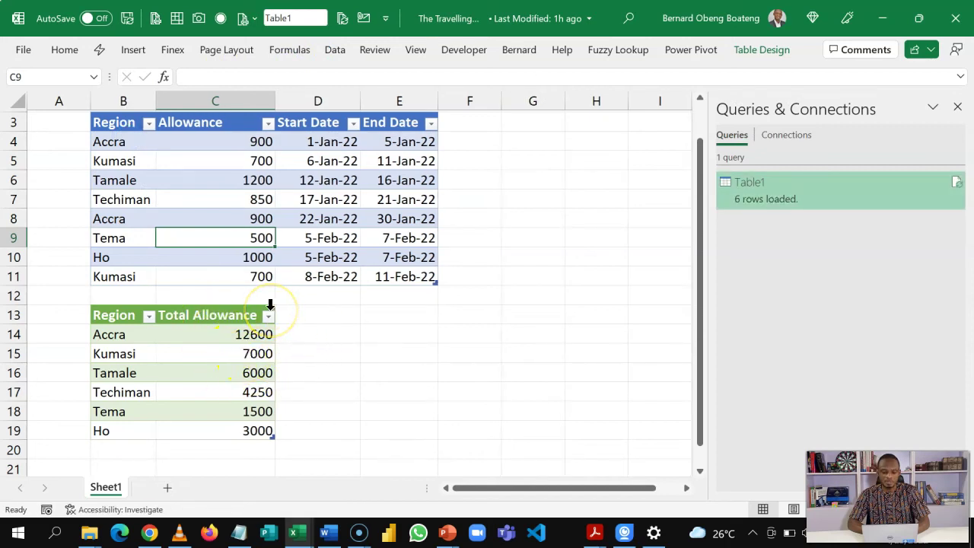
- Close the Queries pane and add a Days column in F3 with =[@[End Date]]-[@[Start Date]]+1
click(481, 159)
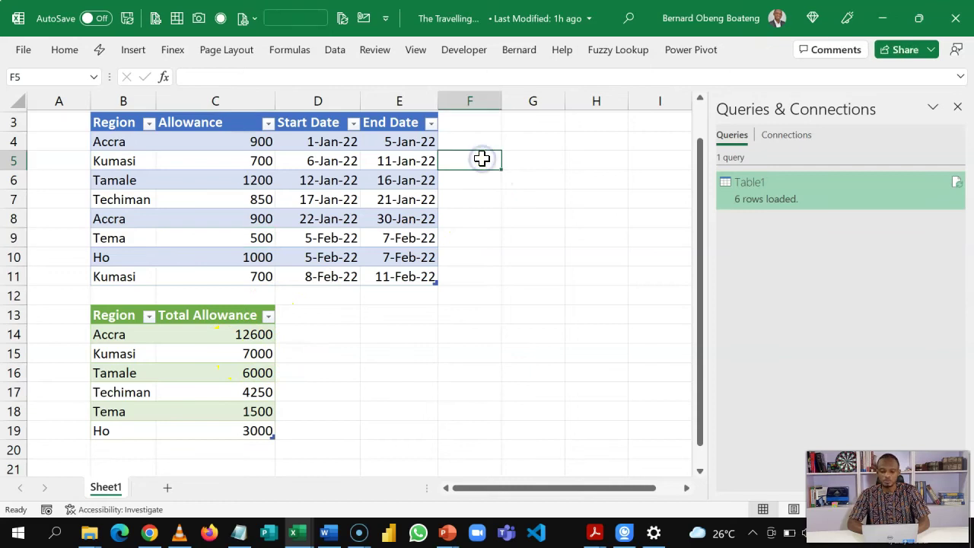
click(472, 125)
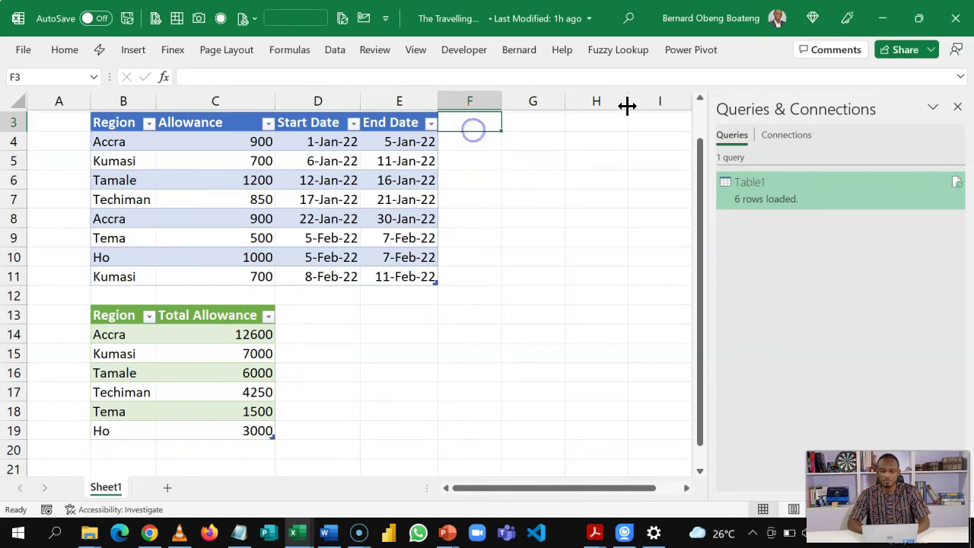
click(961, 111)
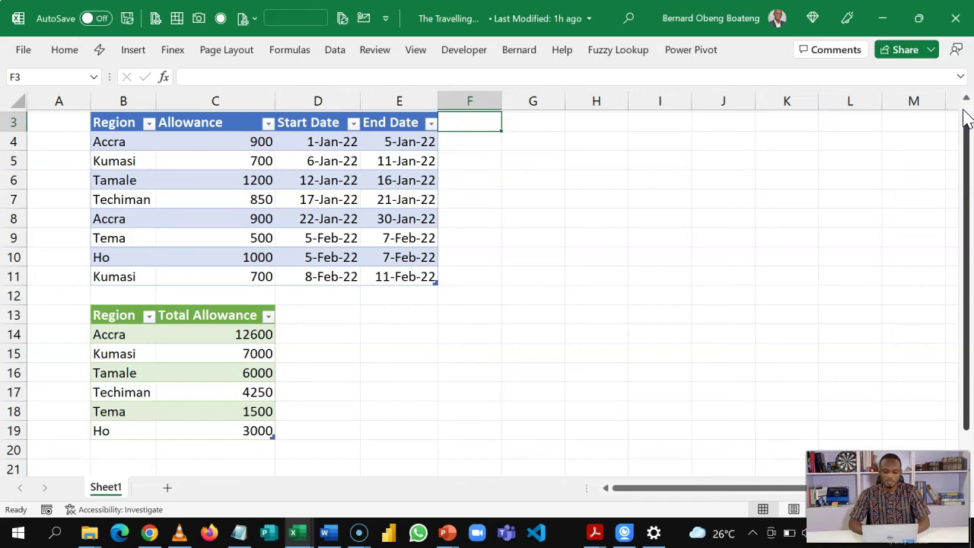
text(Days)
key(Return)
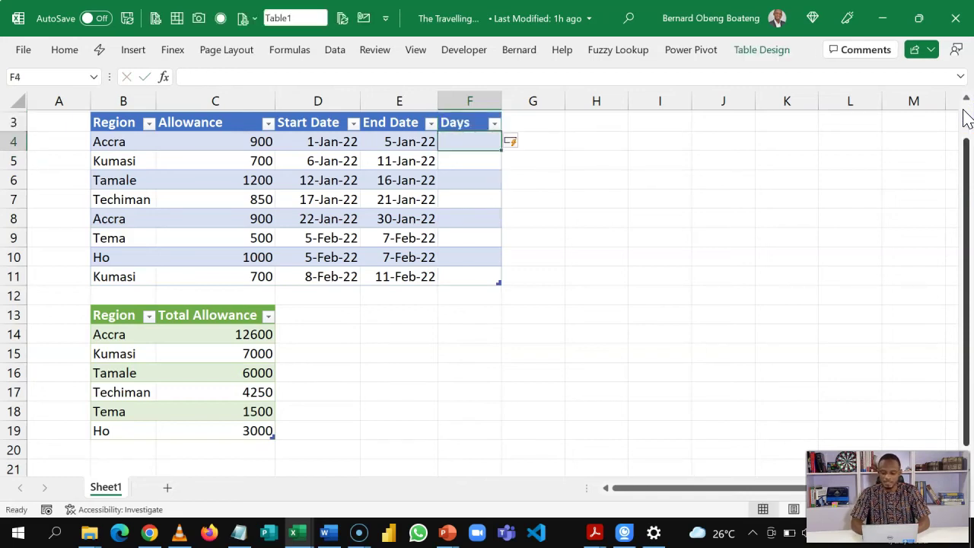
text(=)
key(Left)
text(-)
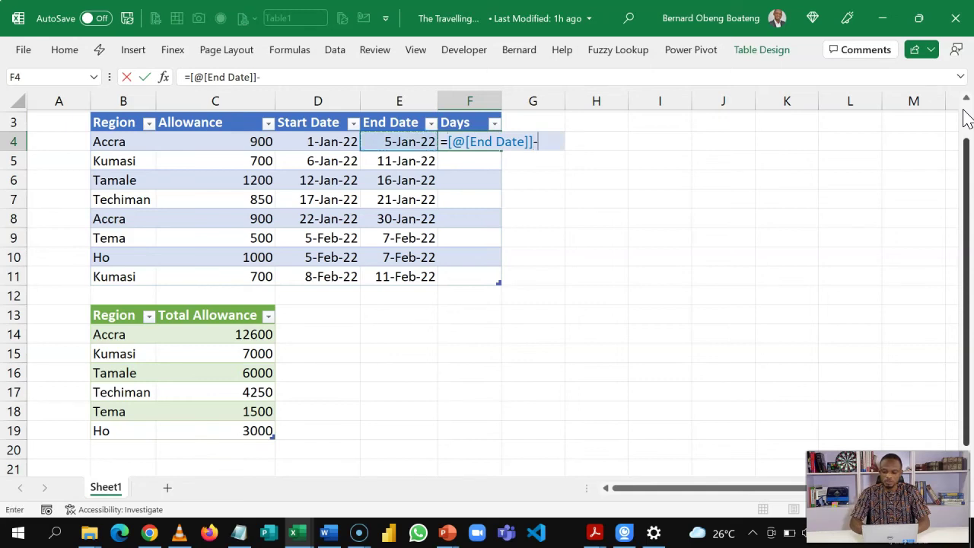
click(337, 144)
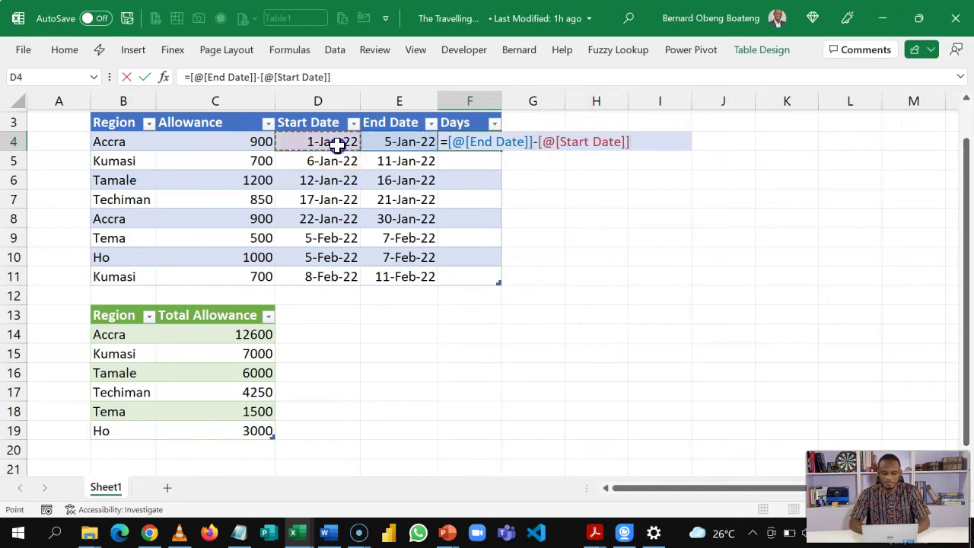
text(+1)
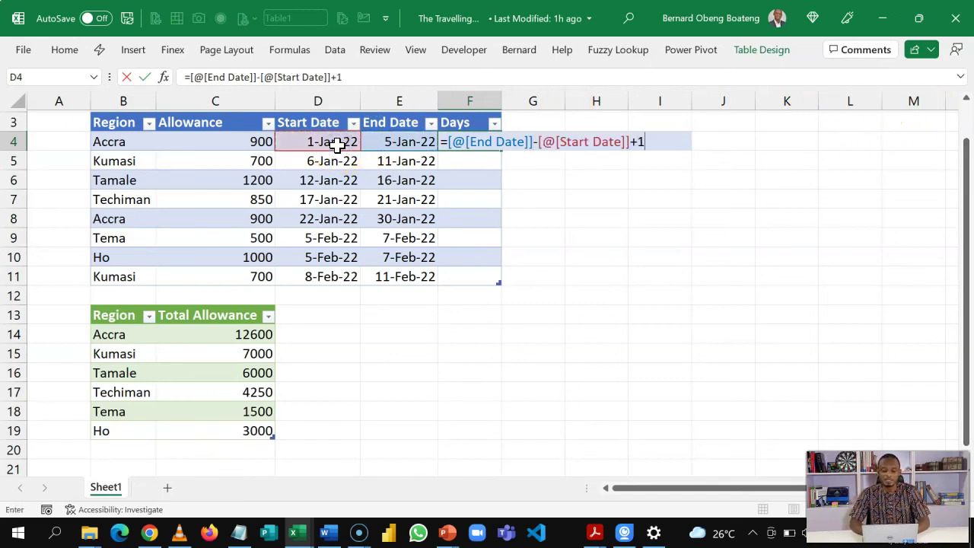
key(Return)
key(Up)
key(Right)
key(Up)
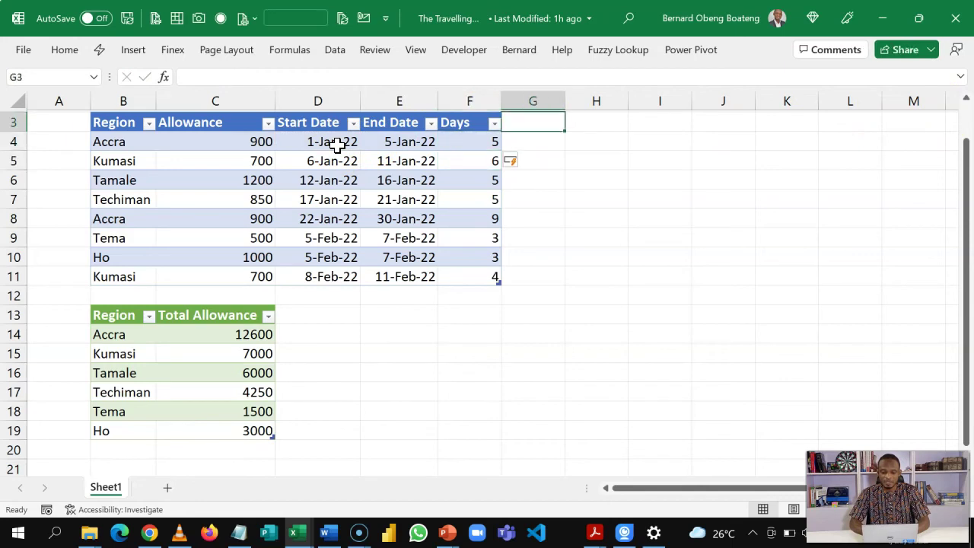
text(Total Allowance)
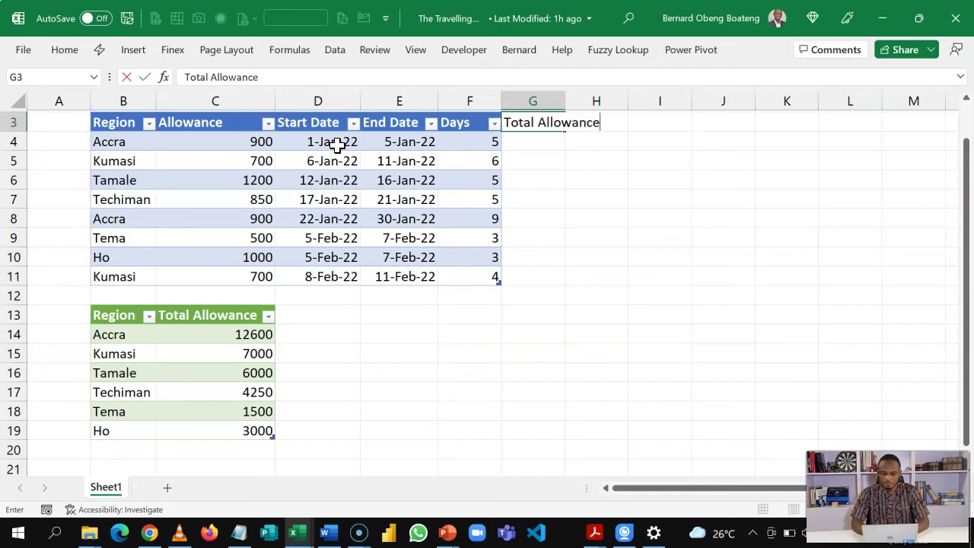
key(Return)
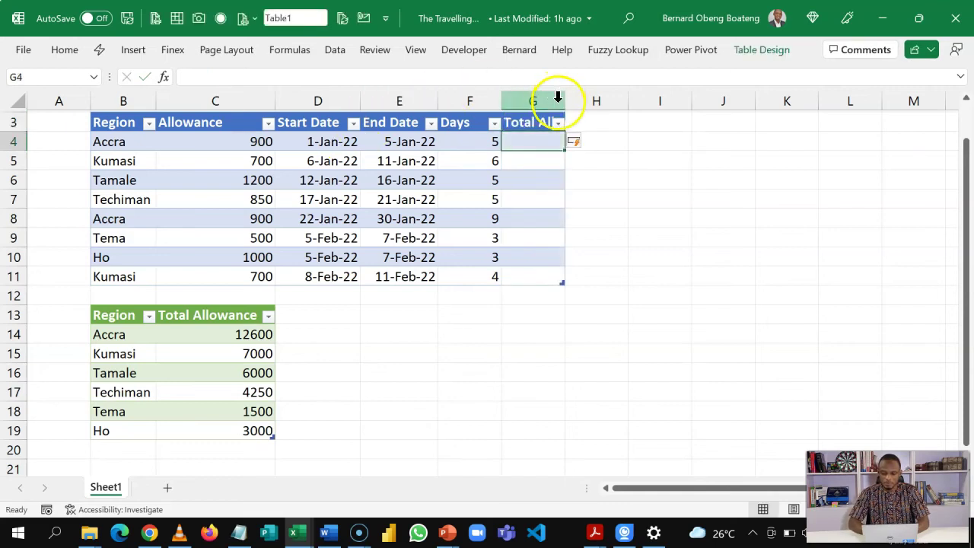
double_click(564, 101)
text(=)
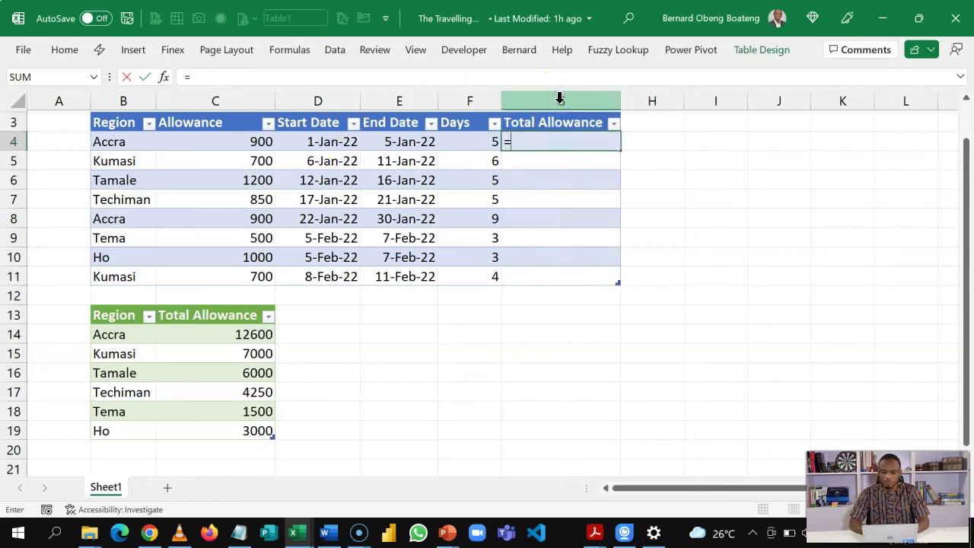
click(233, 147)
text(*)
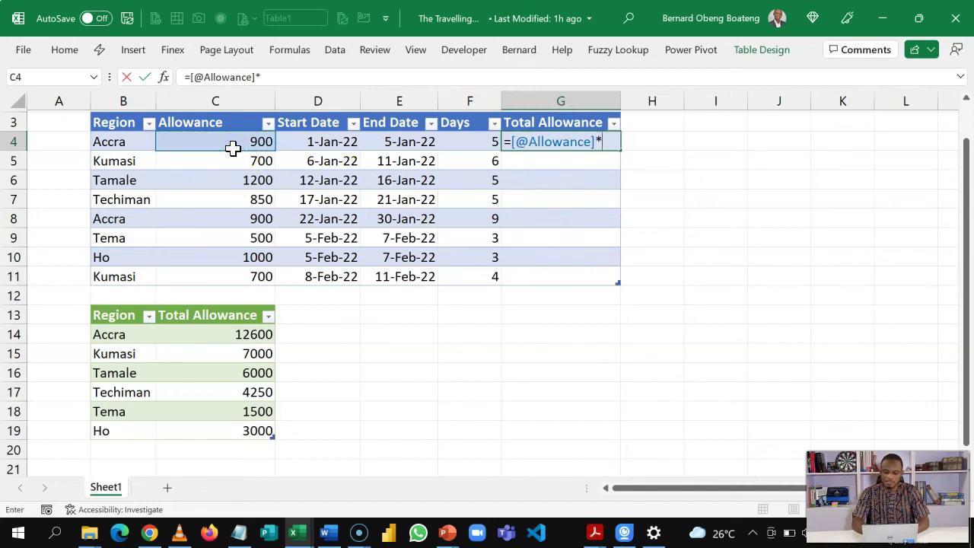
click(455, 144)
key(Return)
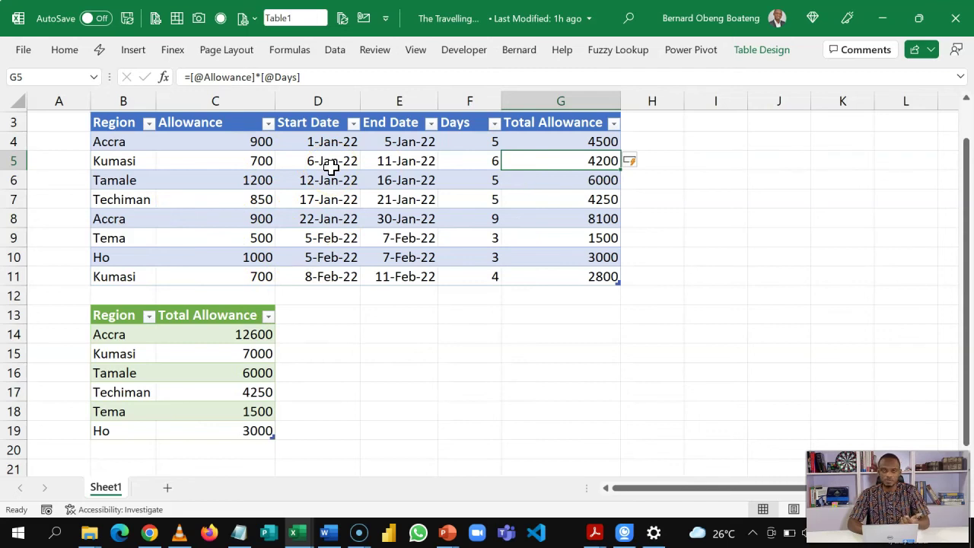
- Create a PivotTable from the trip table on the existing worksheet at cell G13
click(463, 163)
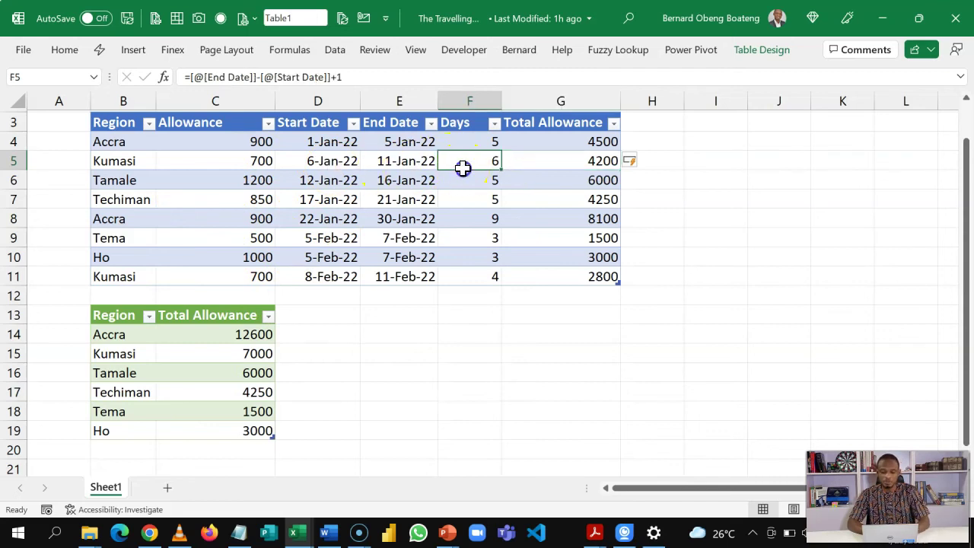
click(134, 50)
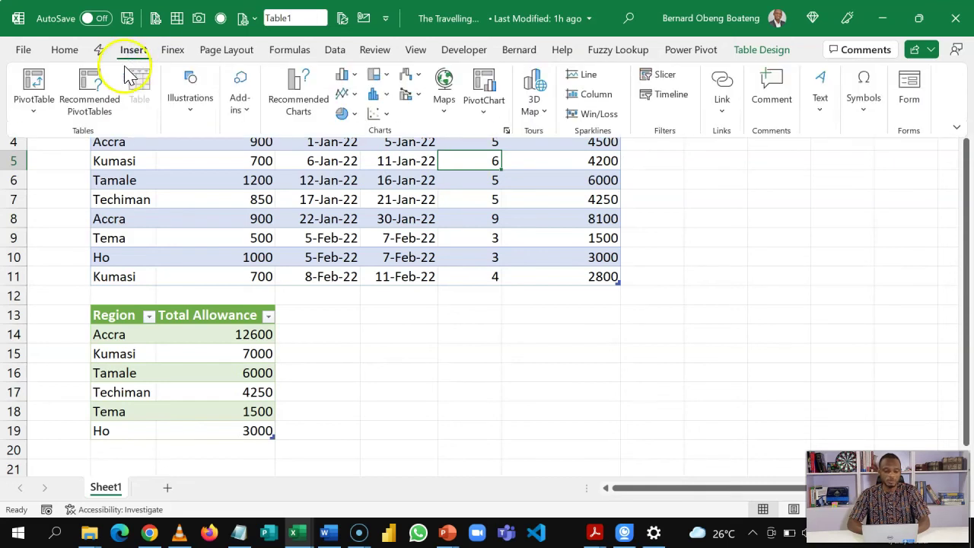
click(32, 109)
click(51, 138)
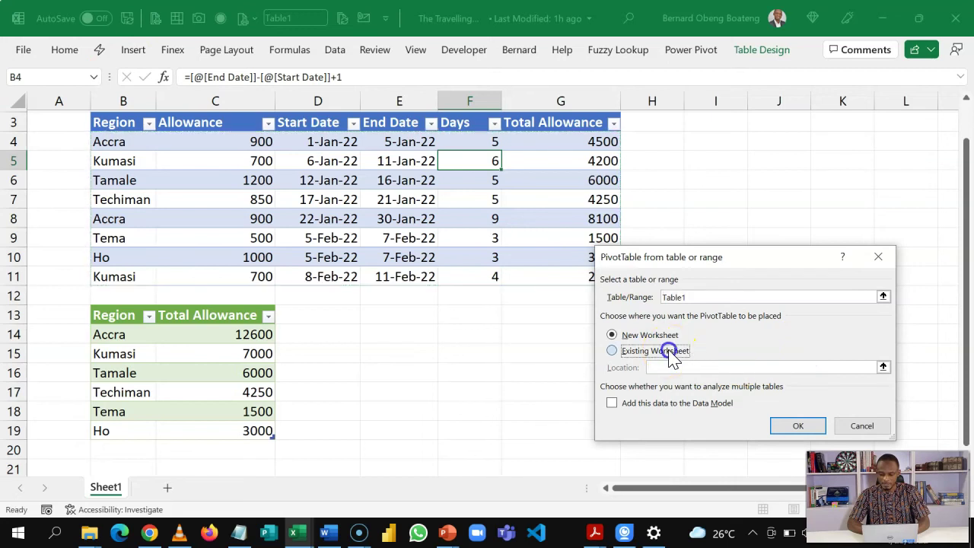
click(669, 351)
click(883, 367)
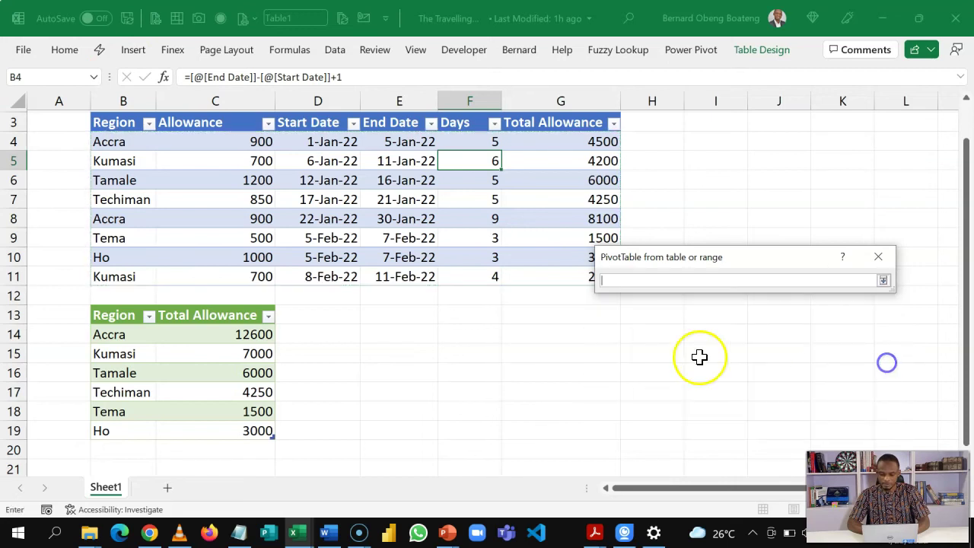
click(565, 319)
key(Return)
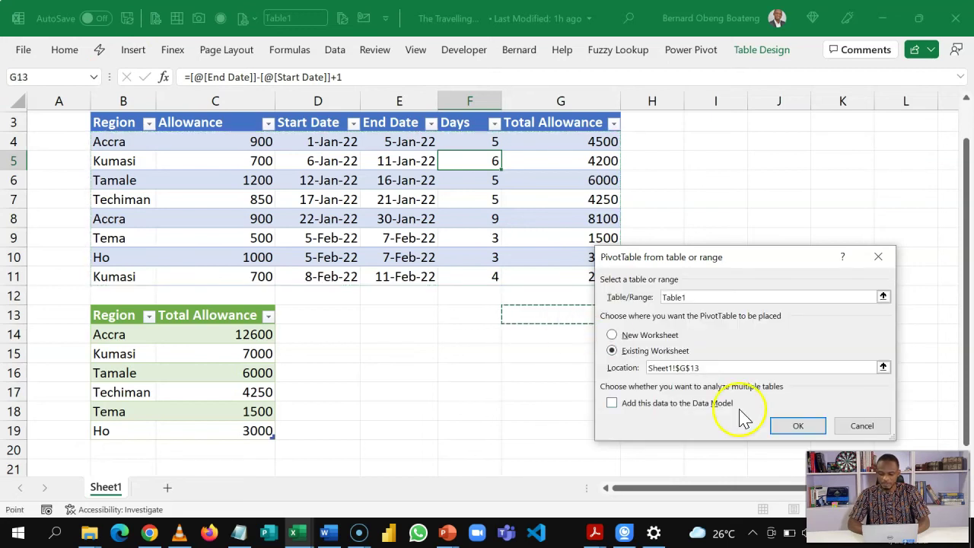
click(774, 426)
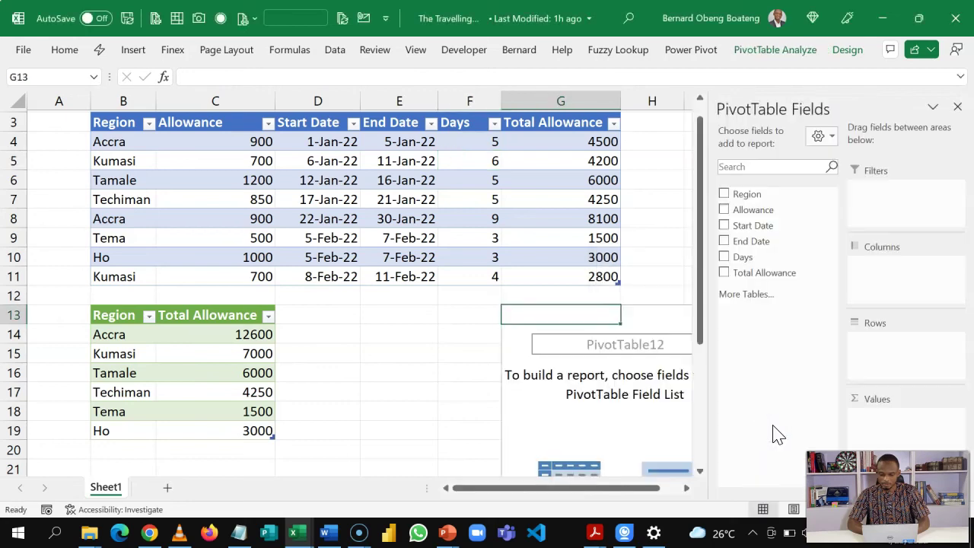
- Add Total Allowance and Region to the pivot, giving a 34350 grand total matching the query
click(724, 274)
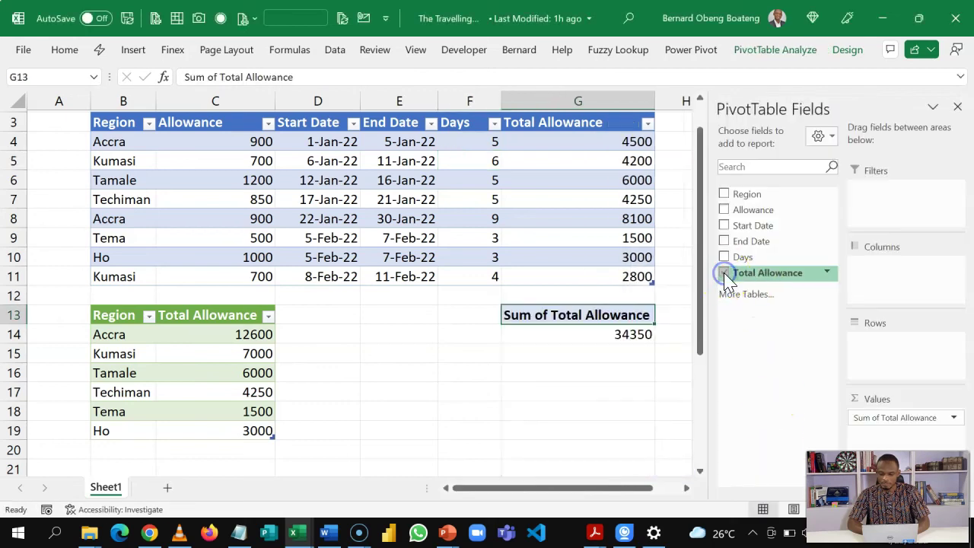
click(725, 196)
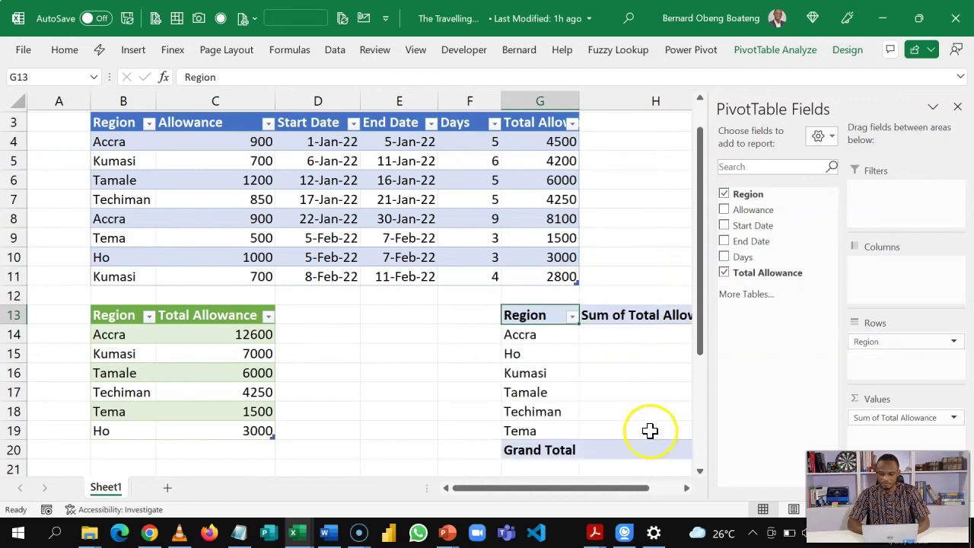
click(686, 488)
click(168, 412)
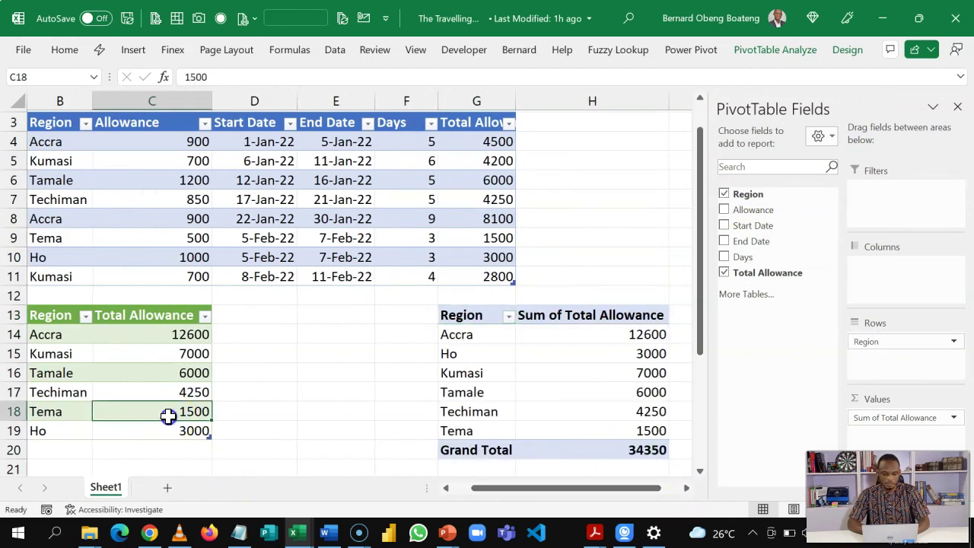
- Turn on Total Row for the green region query table, giving a 34350 total that matches the pivot
click(761, 50)
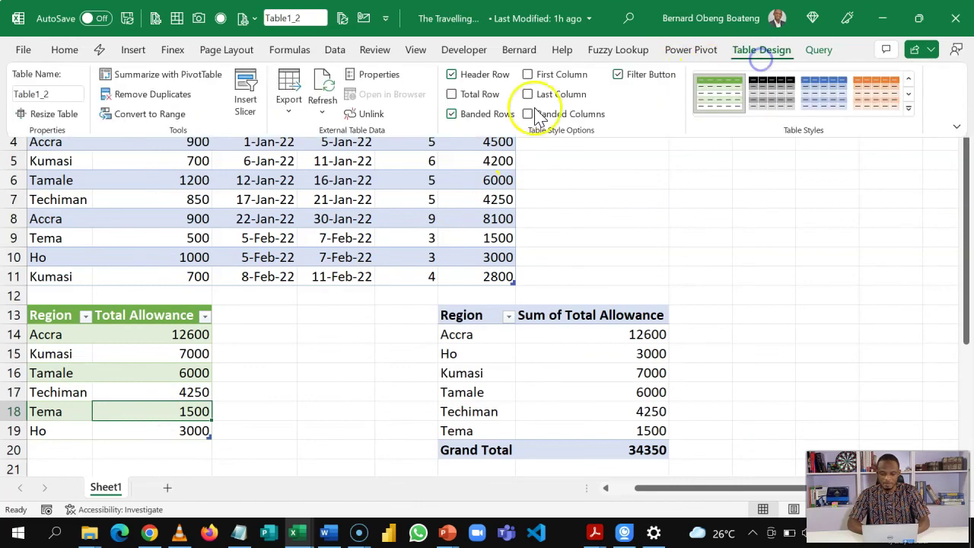
click(453, 94)
click(402, 218)
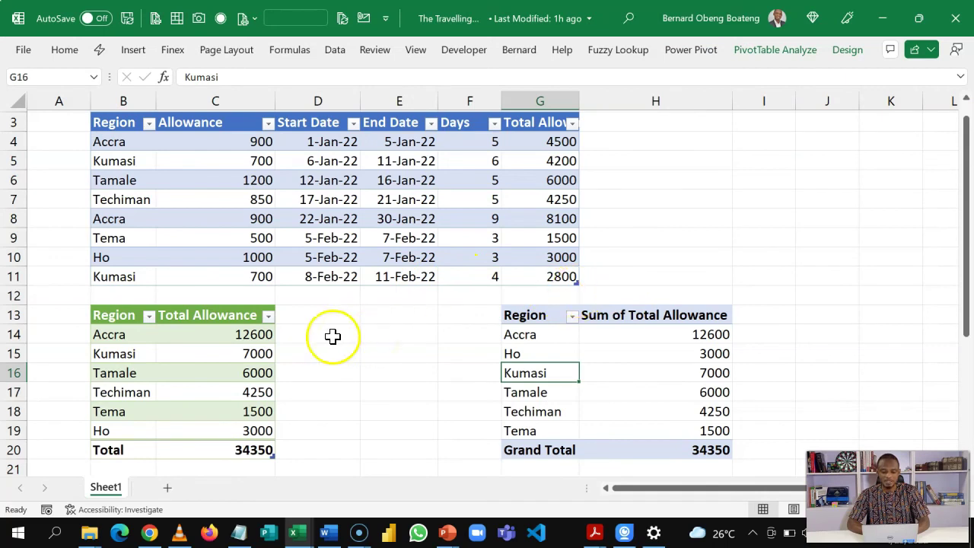
click(282, 339)
click(238, 338)
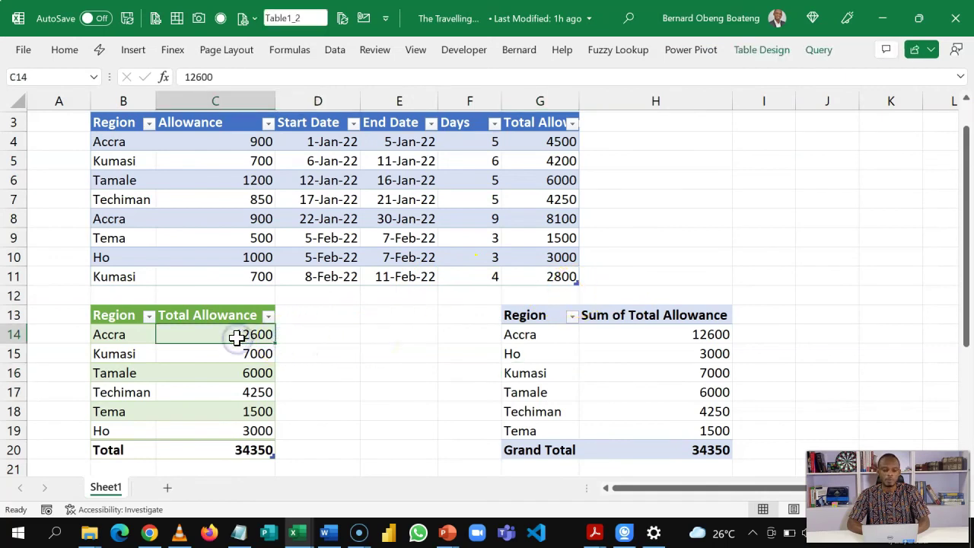